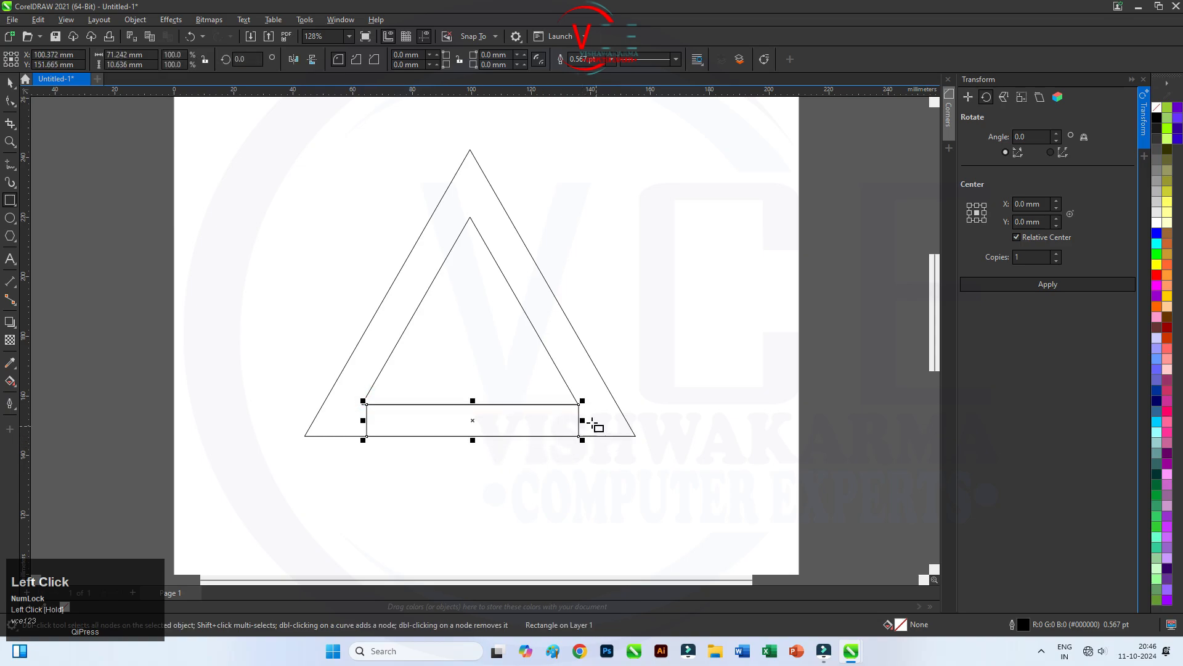
Stretch the base rectangle to about 144 mm wide, past both sides of the large triangle, and delete the inner triangle
left_click_drag(363, 420, 217, 421)
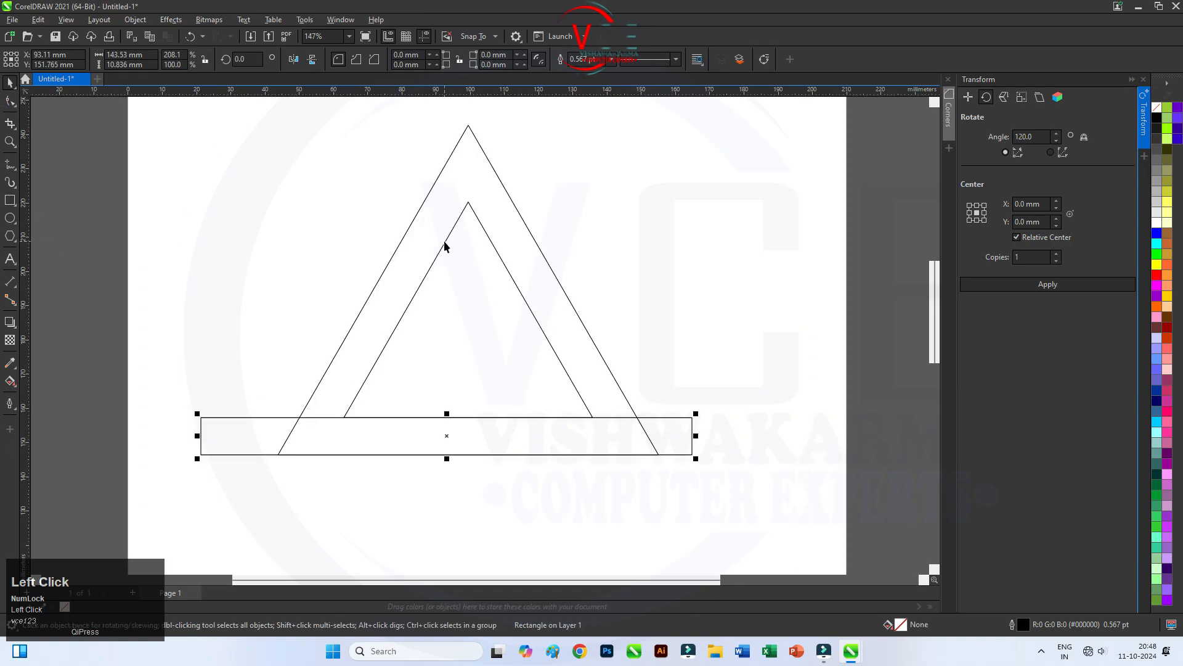
left_click(444, 240)
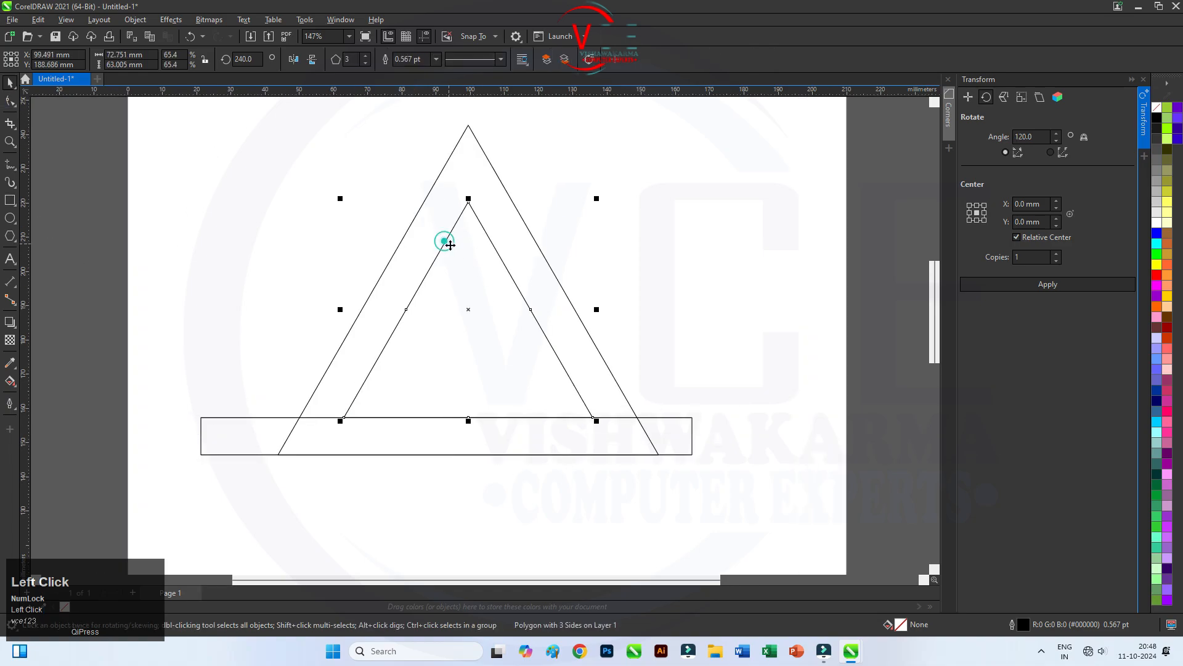
key("Delete")
Create one copy of the wide base rectangle rotated by 120° about its center
left_click(490, 417)
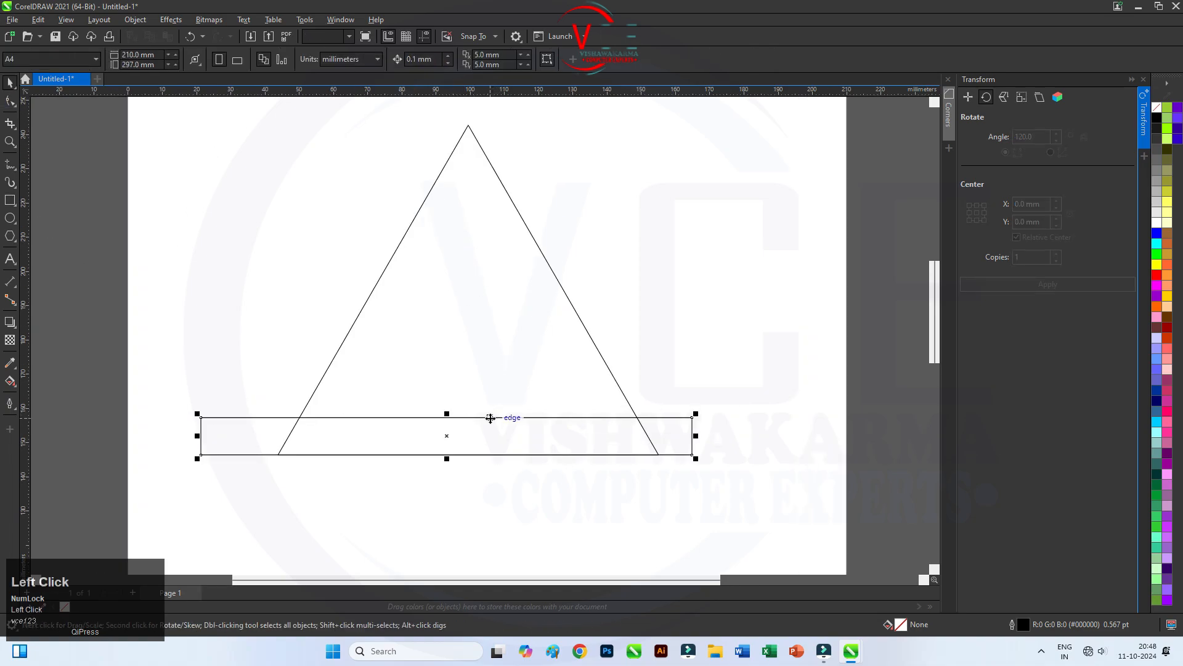
left_click(492, 417)
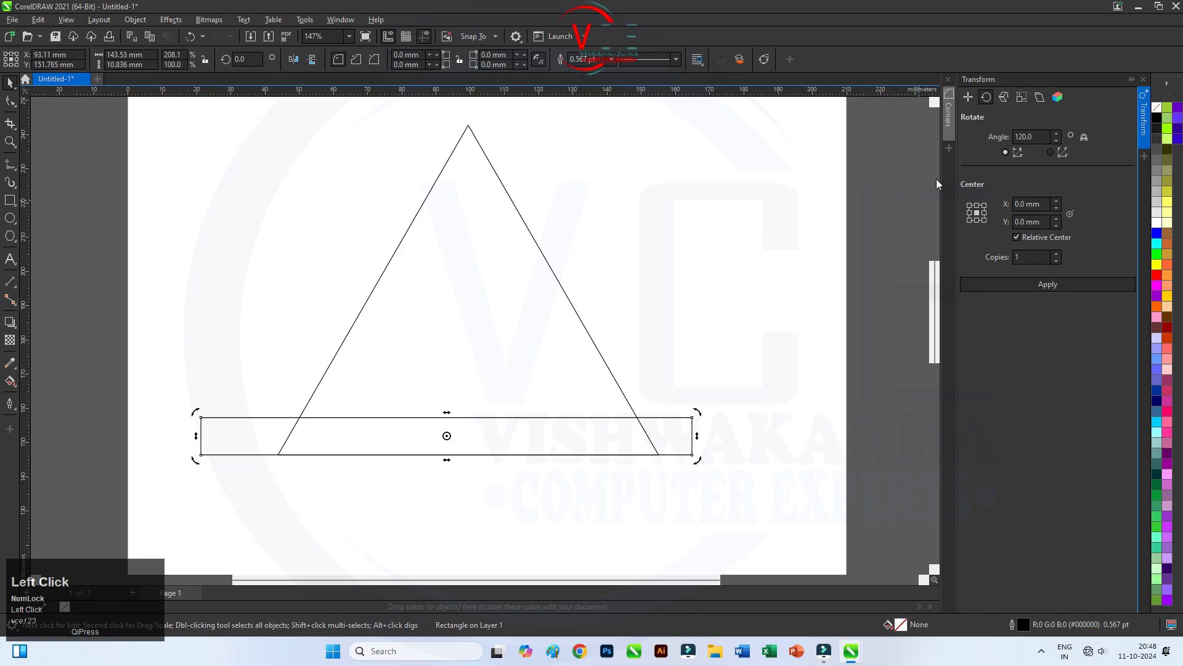
left_click(1048, 284)
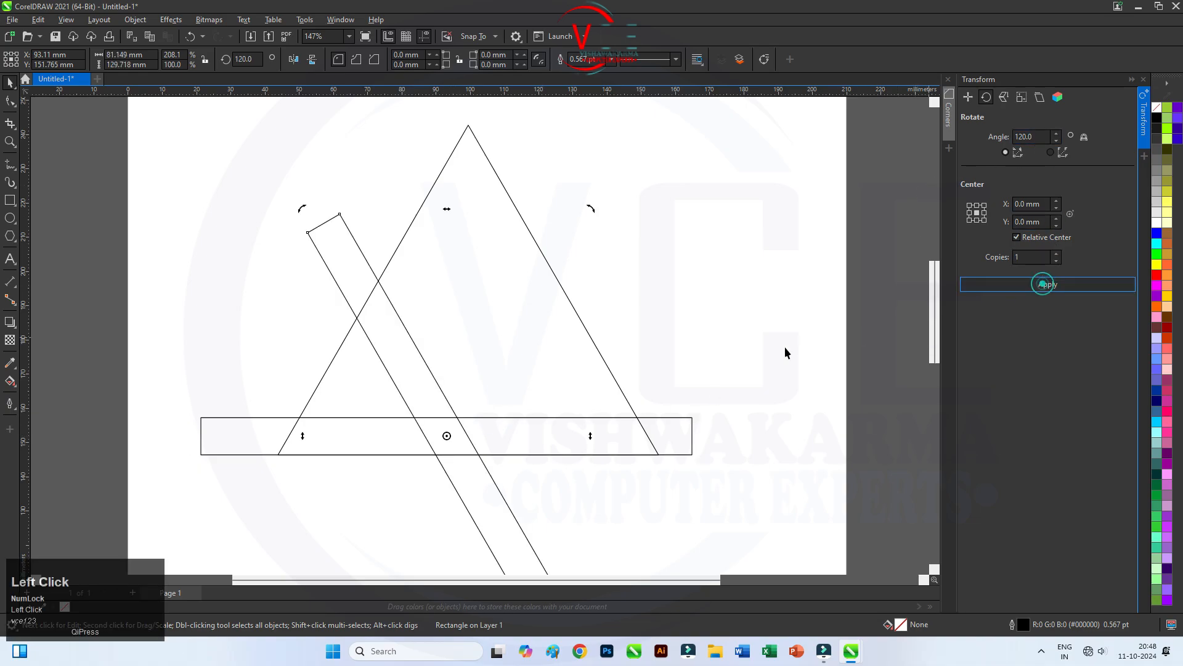
Move the rotated bar so its outer edge lies along the large triangle's right side
left_click_drag(452, 412, 401, 311)
left_click(394, 309)
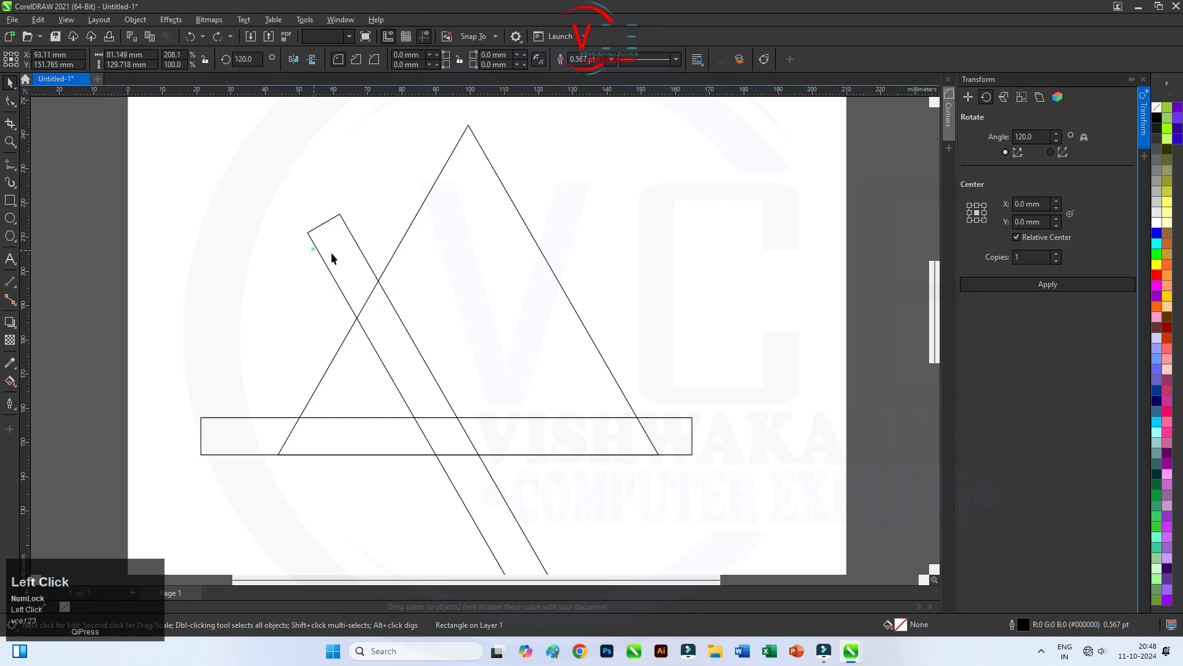
left_click(313, 249)
left_click(358, 248)
mouse_move(435, 376)
left_mouse_down()
mouse_move(503, 259)
mouse_move(540, 248)
mouse_move(573, 326)
left_mouse_up()
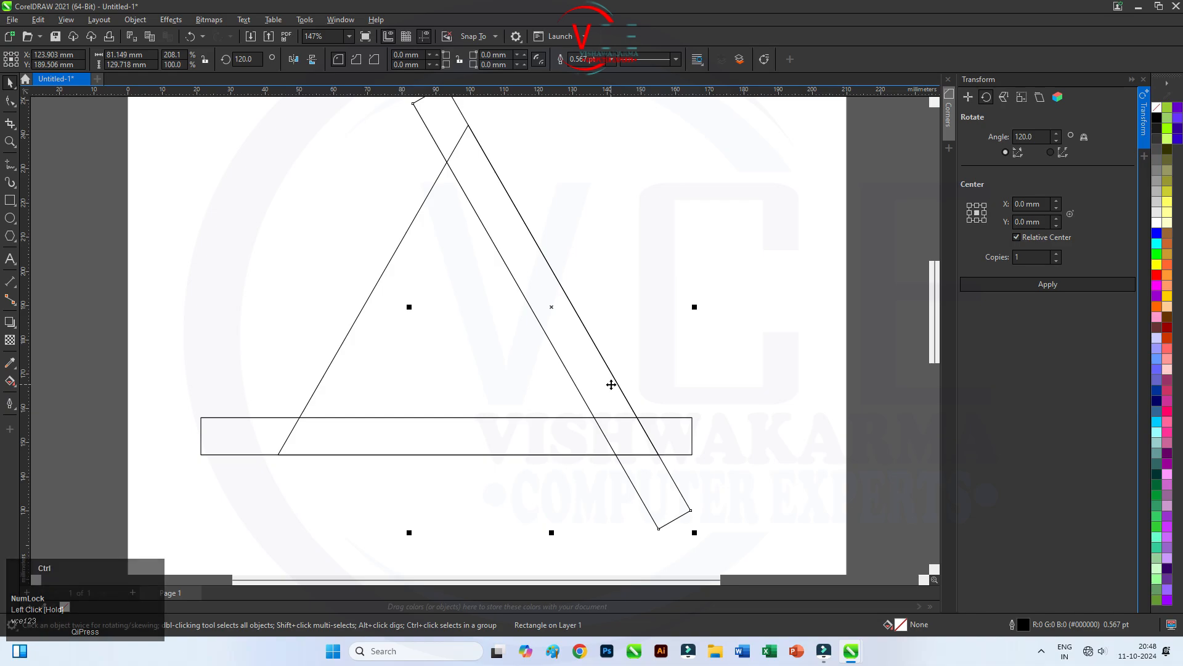
Duplicate the slanted bar and apply two successive copies rotated by -120° about its center
key("ctrl+v")
left_click_drag(1040, 137, 966, 159)
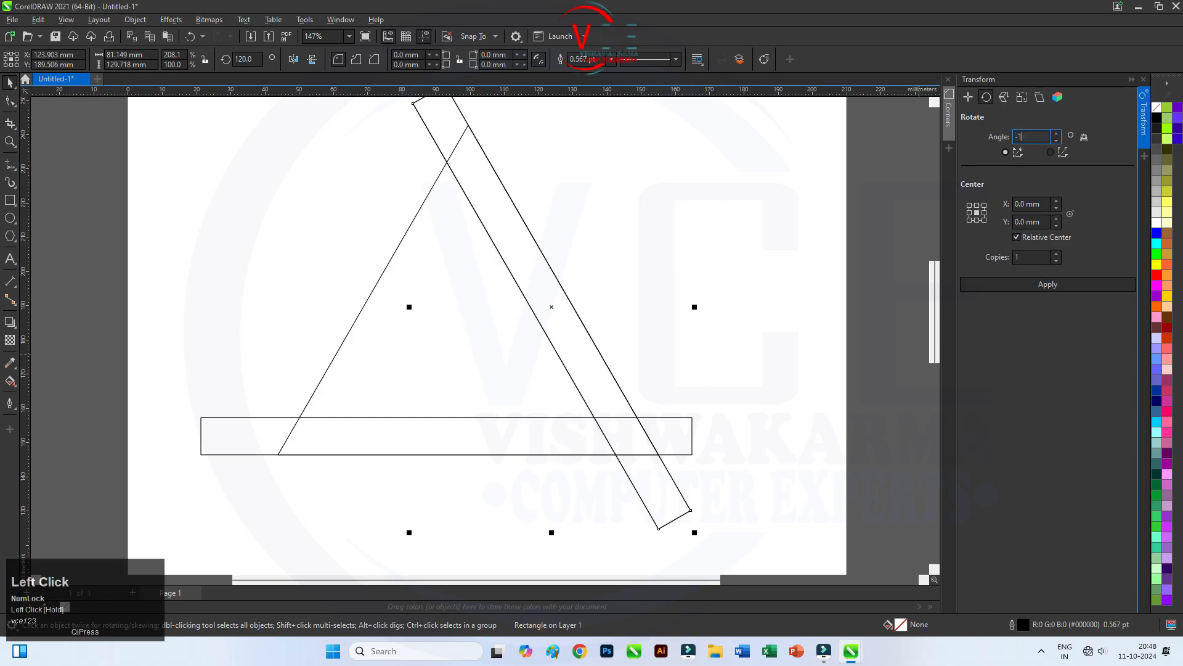
type("-120")
key("Return")
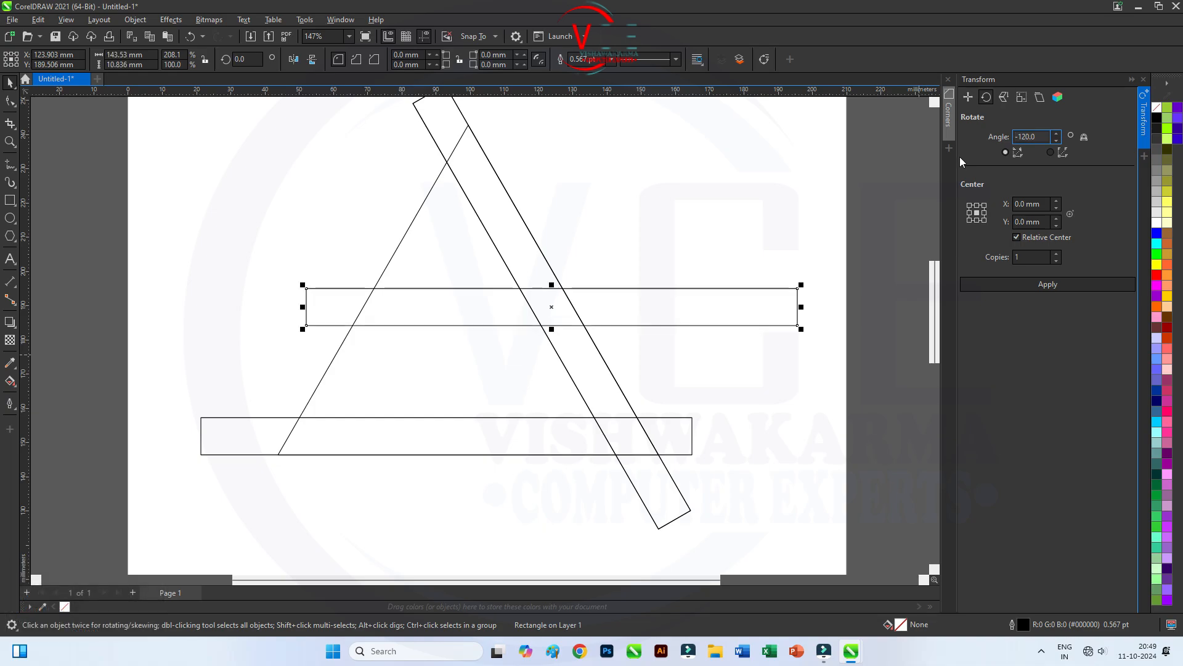
left_click(1047, 286)
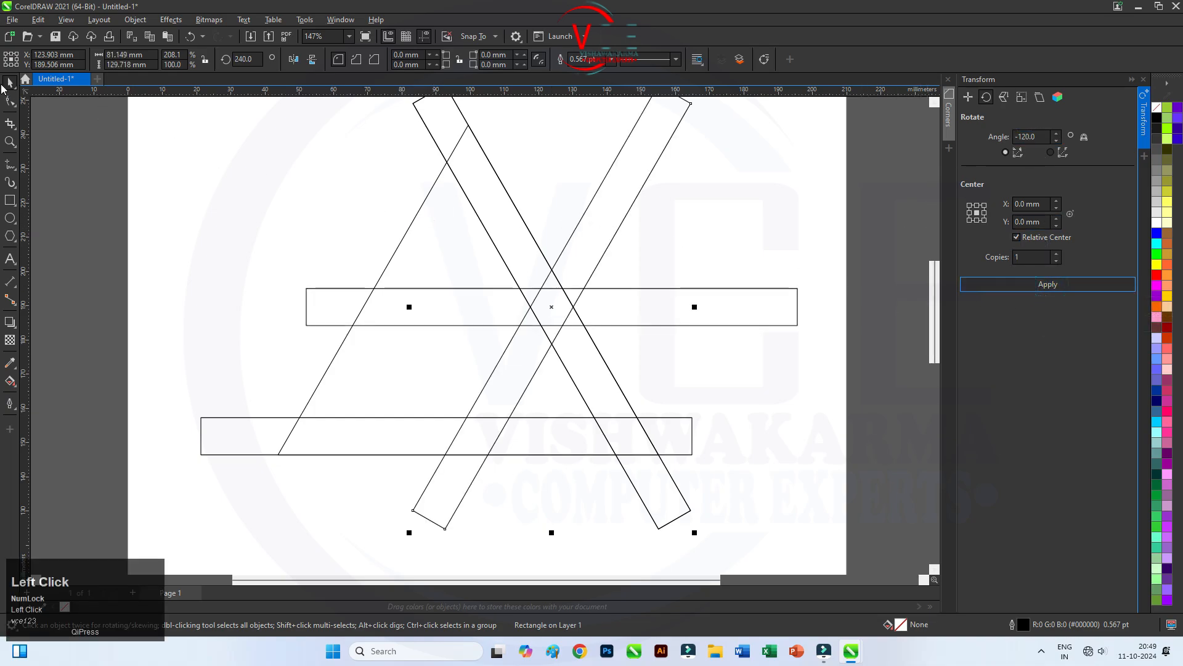
Delete the surplus horizontal bar in the middle and move the oppositely slanted bar onto the triangle's left side
left_click(724, 288)
key("Delete")
left_click_drag(597, 272, 414, 238)
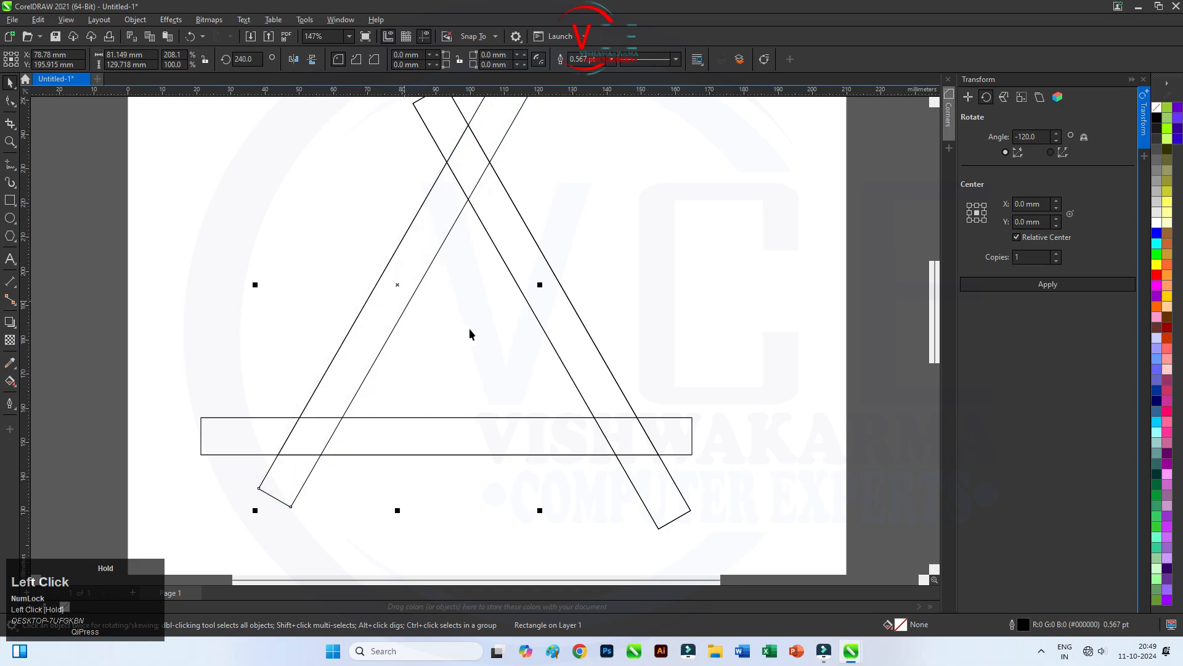
Copy the right slanted bar leftward with a narrow gap, then repeat the duplication twice for three evenly spaced parallel copies
left_click(565, 298)
left_click(550, 318)
left_click_drag(570, 306, 522, 323)
right_click(522, 324)
key("ctrl+d")
key("ctrl+d")
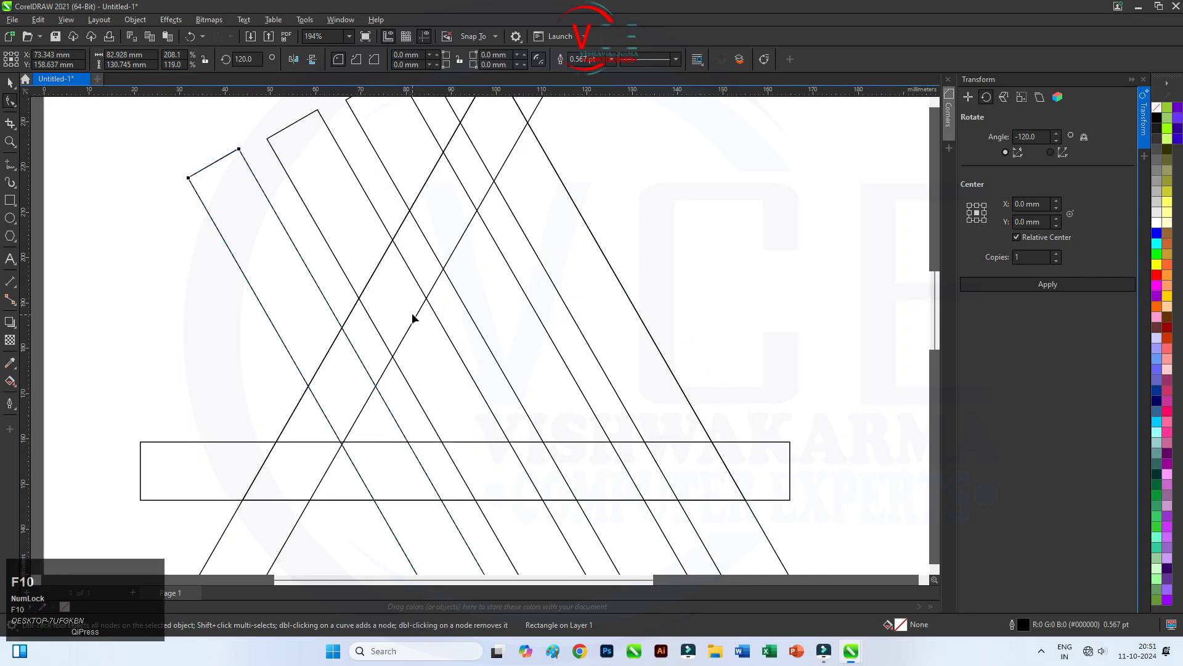
Draw a straight line about 59 mm long, parallel to the left bar's inner edge, ending at the base bar's upper edge
scroll(425, 315, "up", 1)
left_click(10, 160)
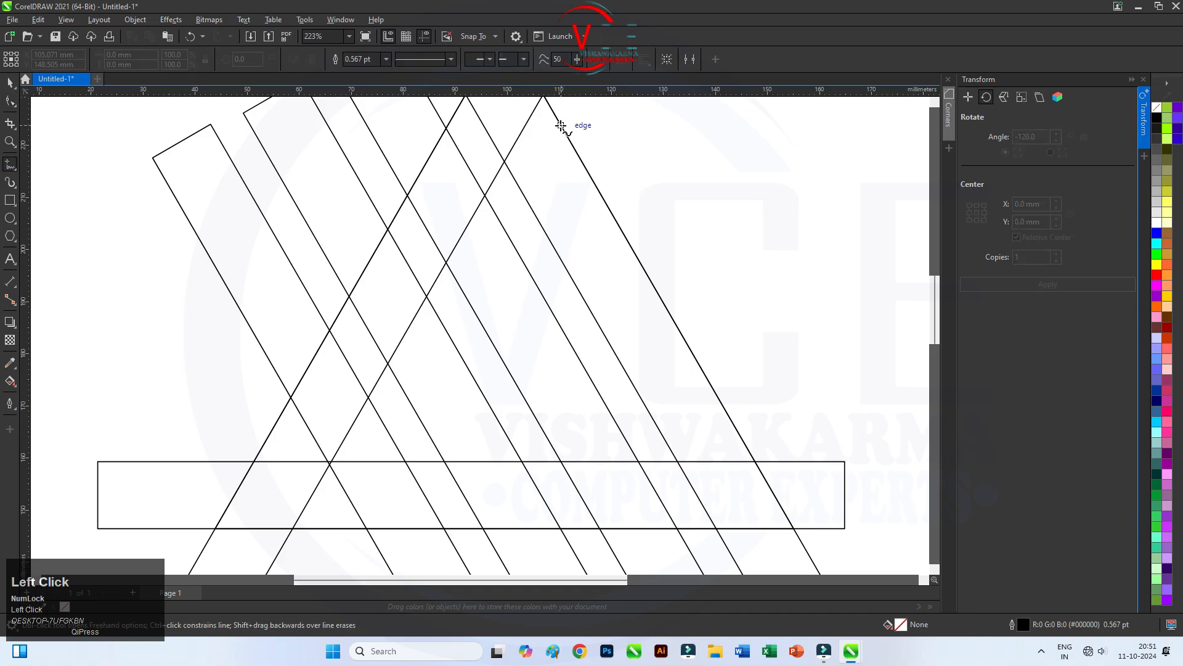
mouse_move(523, 194)
left_mouse_down()
mouse_move(473, 335)
mouse_move(412, 405)
left_mouse_up()
key("Delete")
left_click(524, 194)
left_click(373, 461)
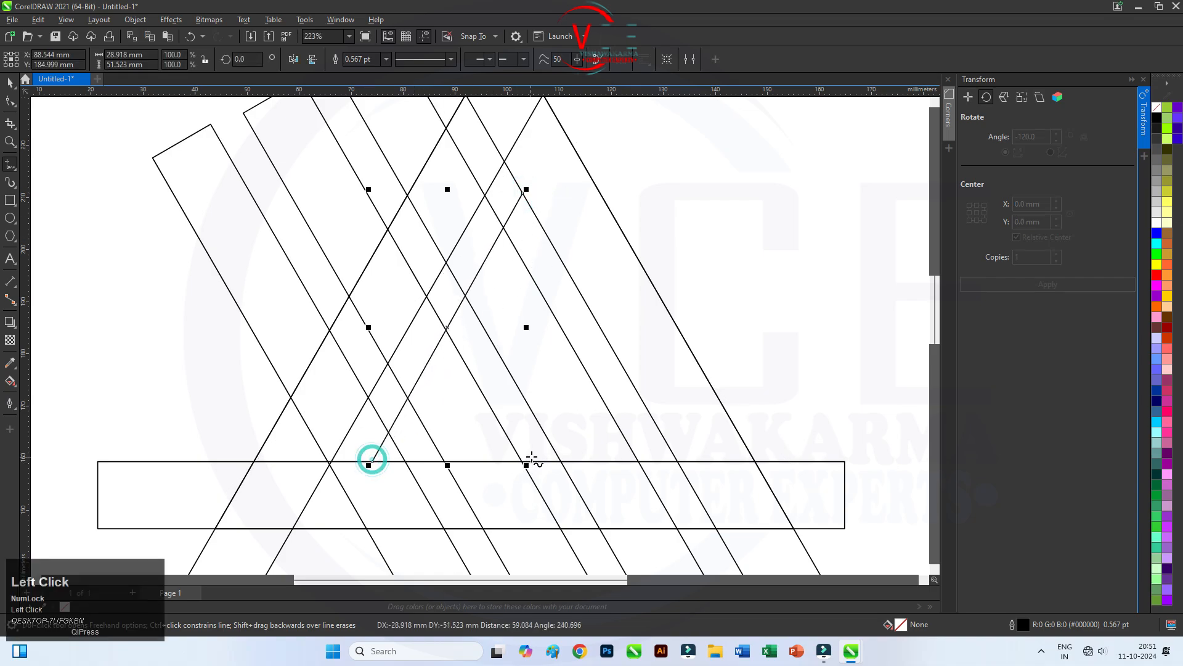
left_click(10, 82)
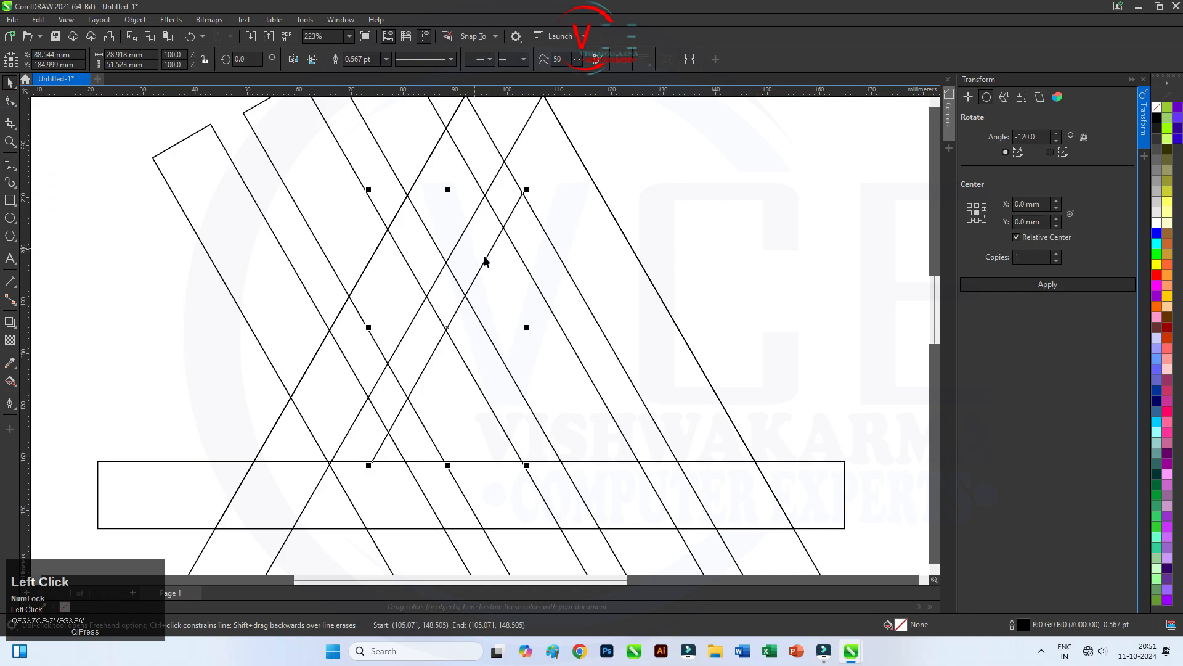
Set Smart Fill to red and fill the right slanted bar's regions from the base up to the apex
scroll(450, 273, "down", 1)
left_click(15, 383)
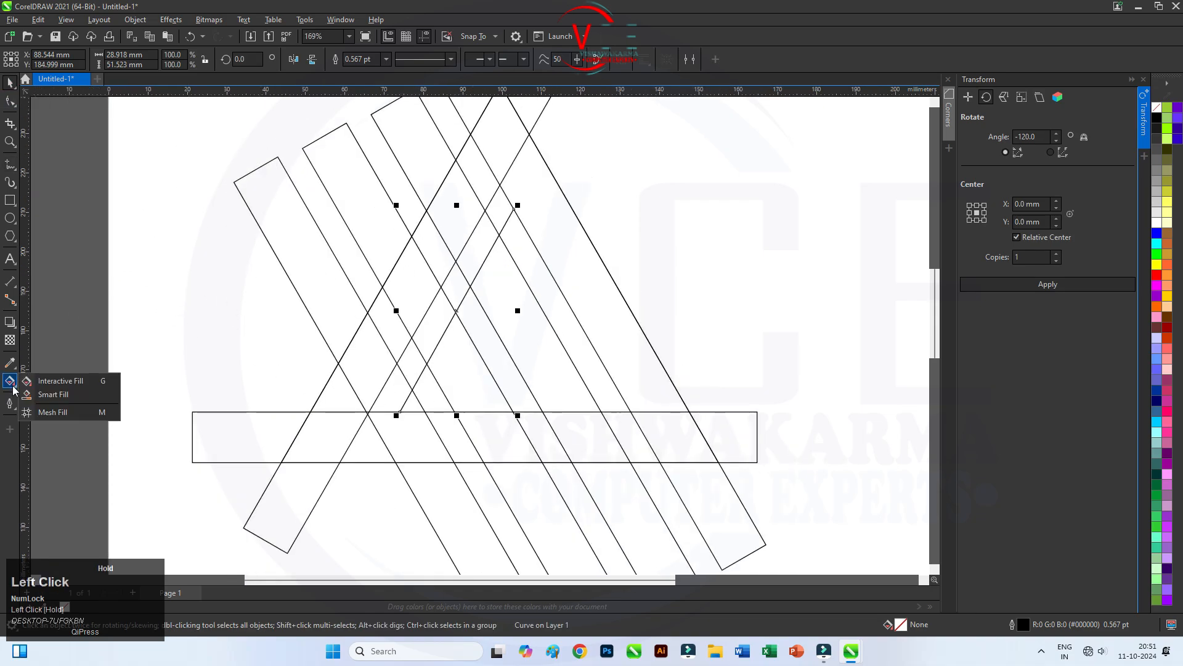
left_click(40, 392)
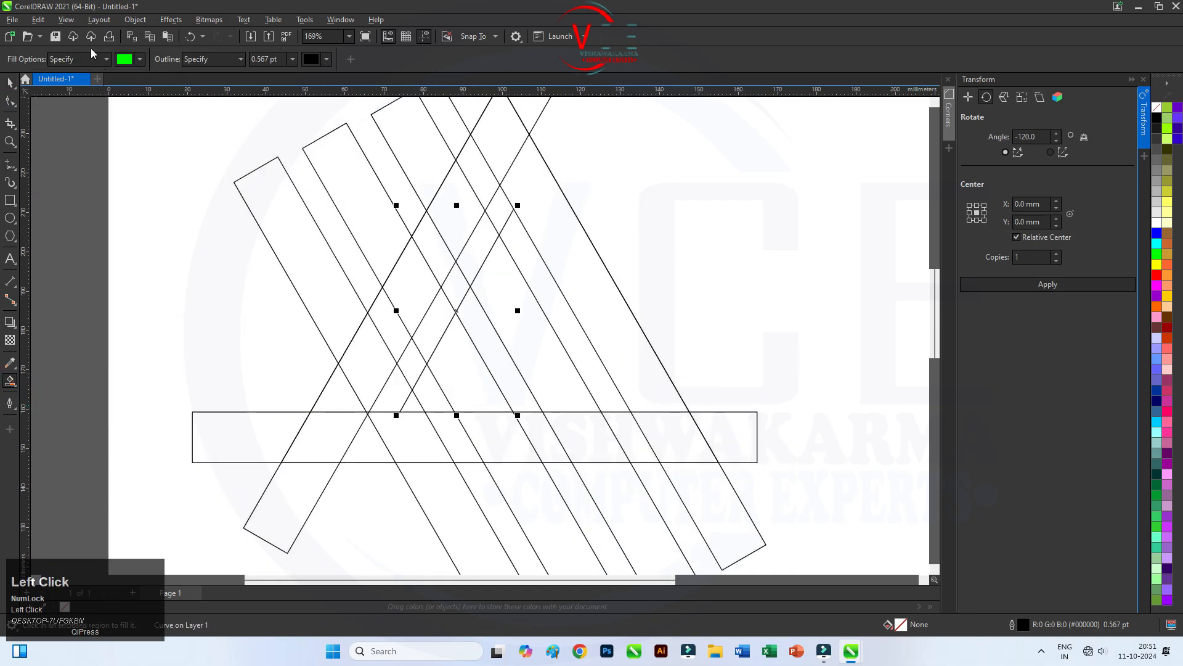
left_click(140, 59)
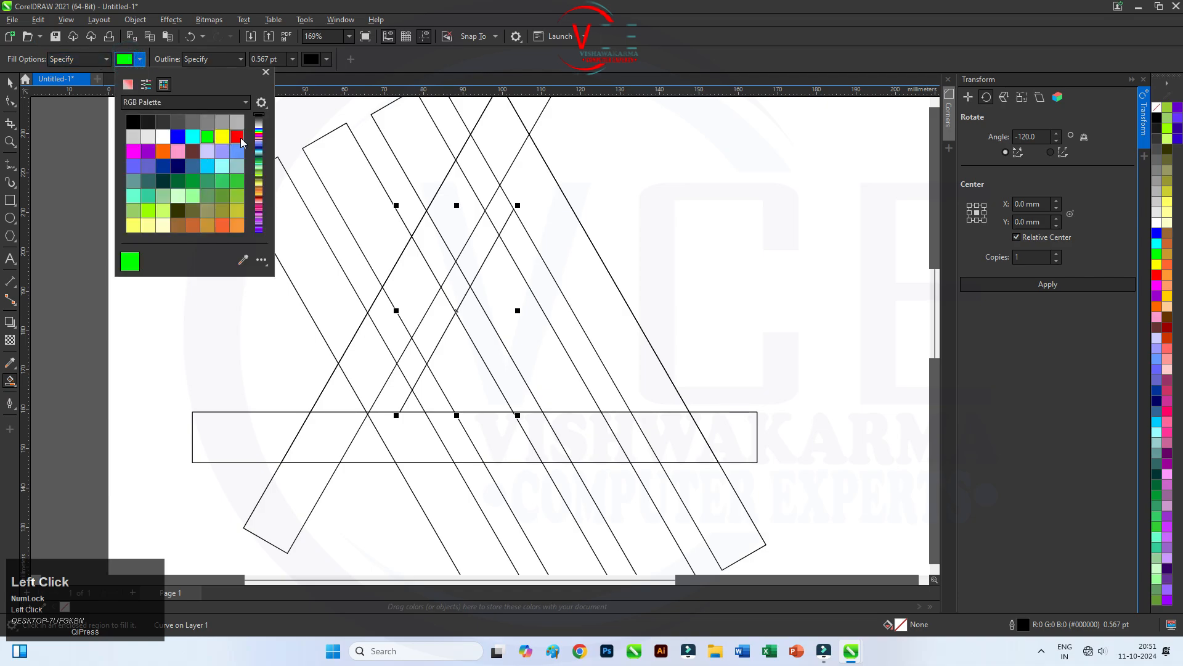
left_click(669, 428)
left_click(671, 435)
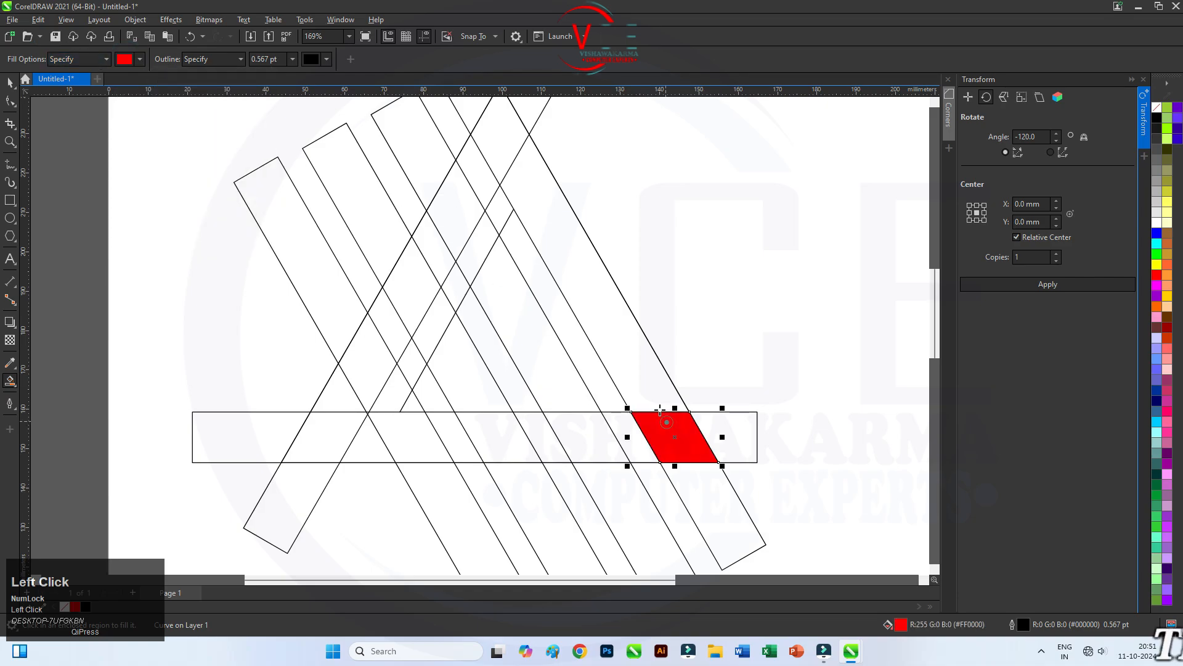
left_click(564, 283)
left_click(507, 148)
Smart-fill the second slanted bar down to the base in red, including its upper link to the apex
left_click(483, 179)
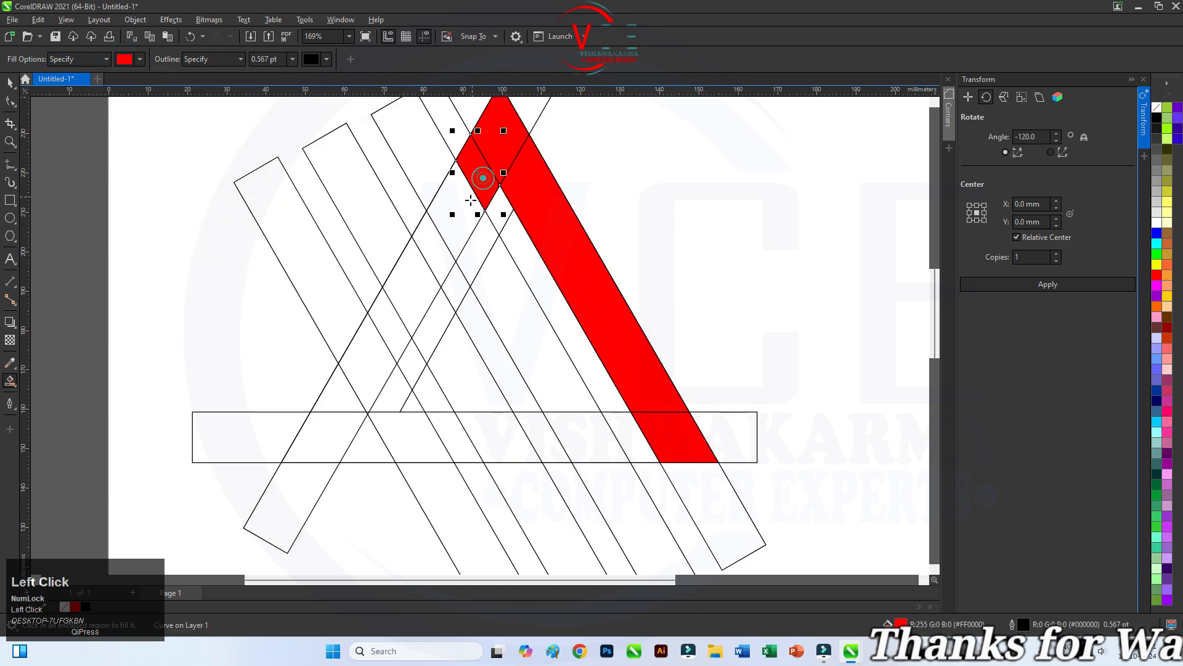
left_click(468, 201)
left_click(476, 264)
left_click(501, 286)
left_click(567, 434)
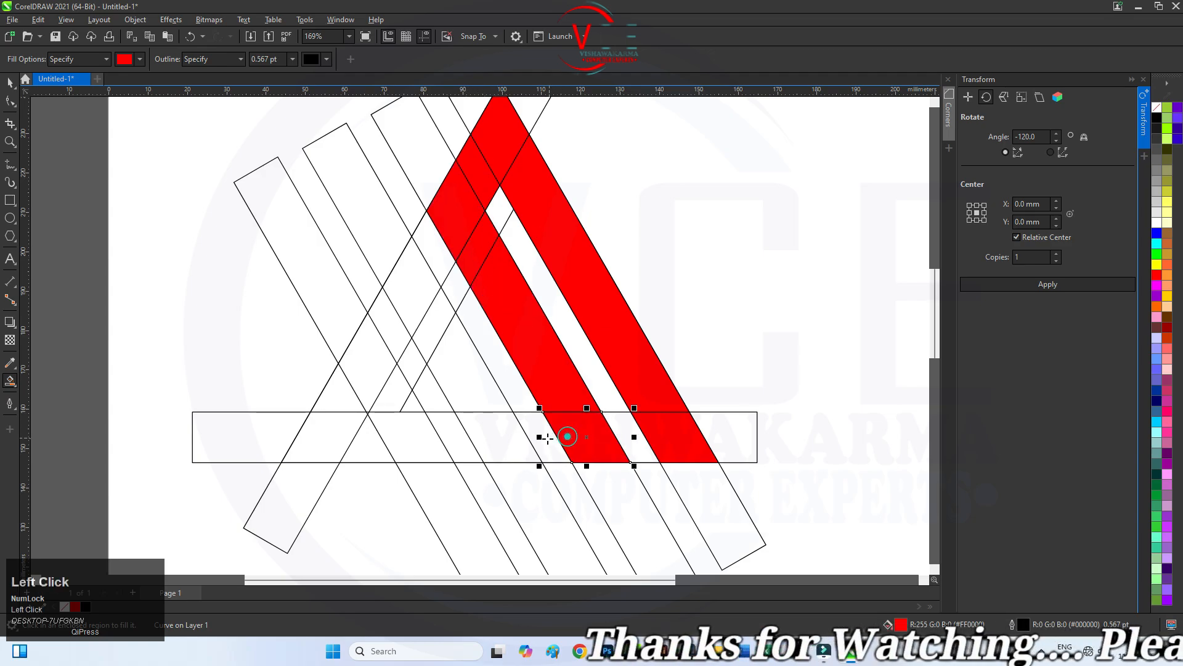
Fill the base link and the lower part of the third slanted bar with red
left_click(542, 439)
left_click(516, 439)
left_click(481, 394)
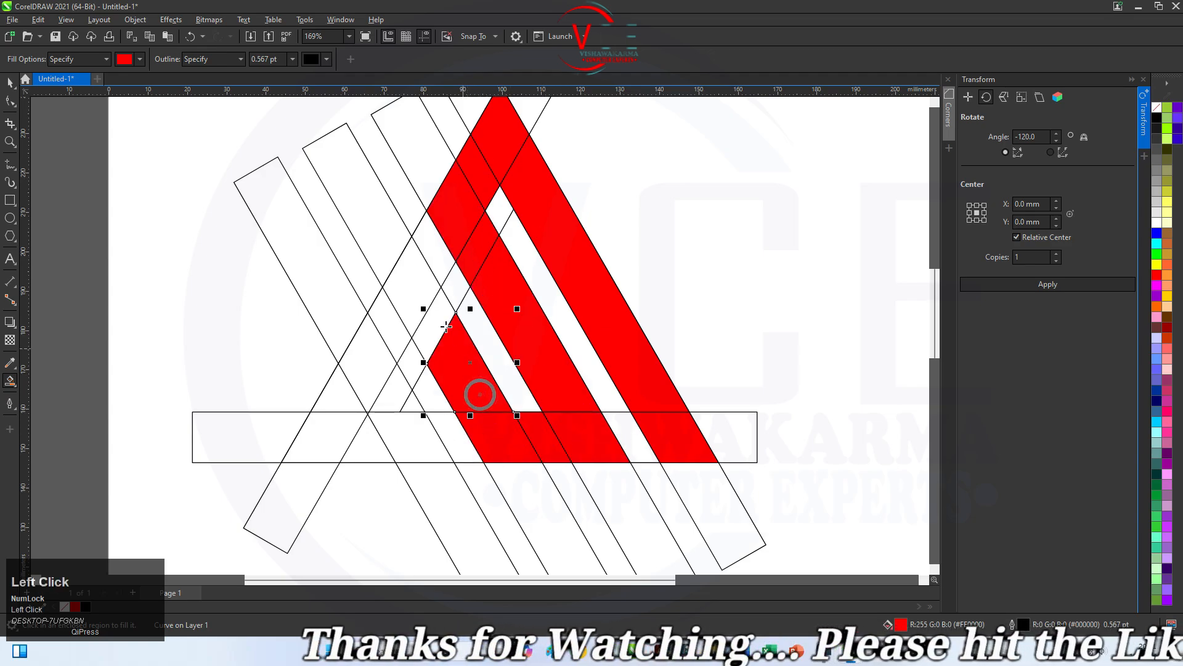
Fill the left leg down to its foot and the adjoining short diagonal foot with red
left_click(412, 298)
left_click(392, 325)
left_click(373, 356)
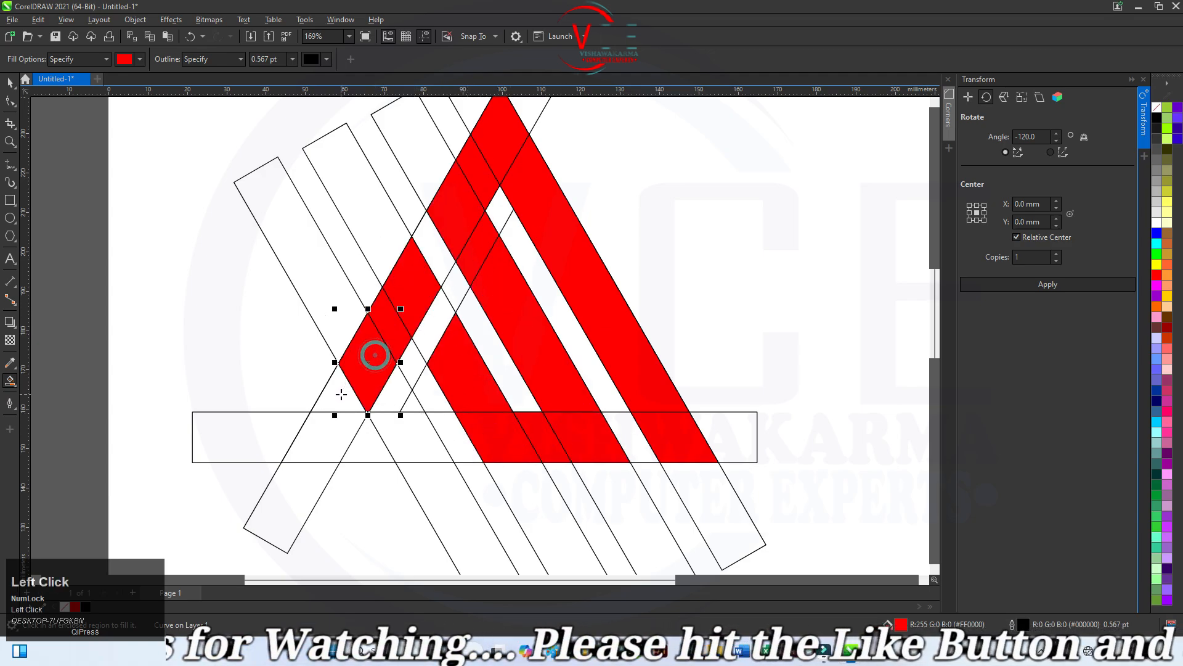
left_click(341, 394)
left_click(321, 429)
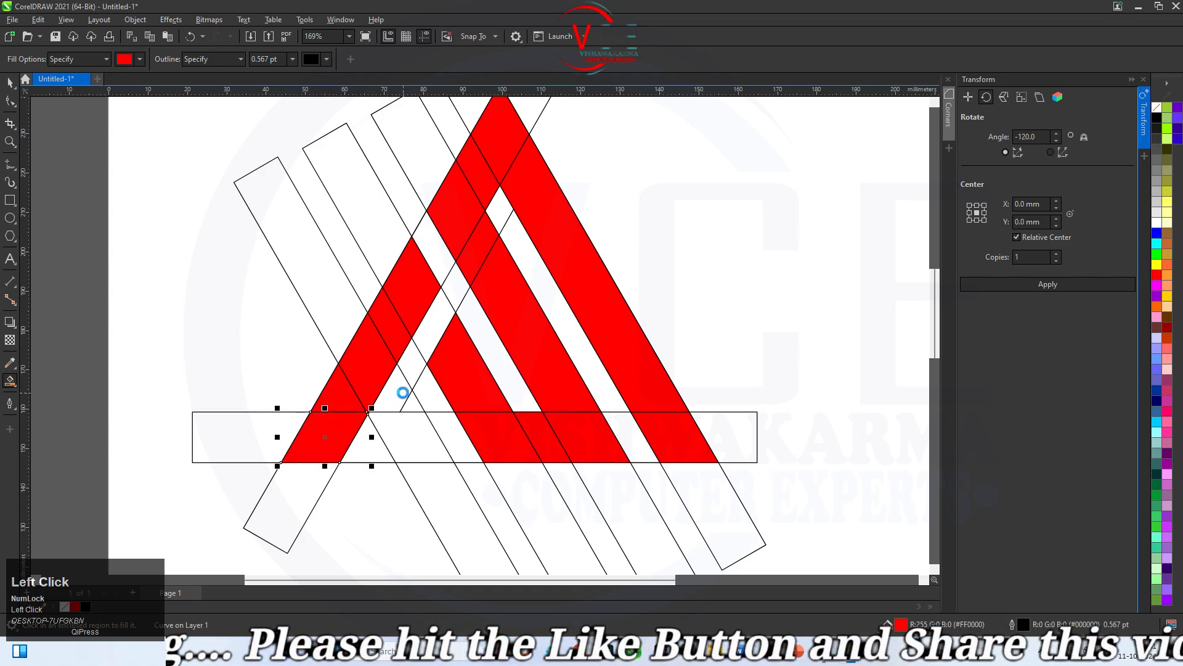
left_click(402, 430)
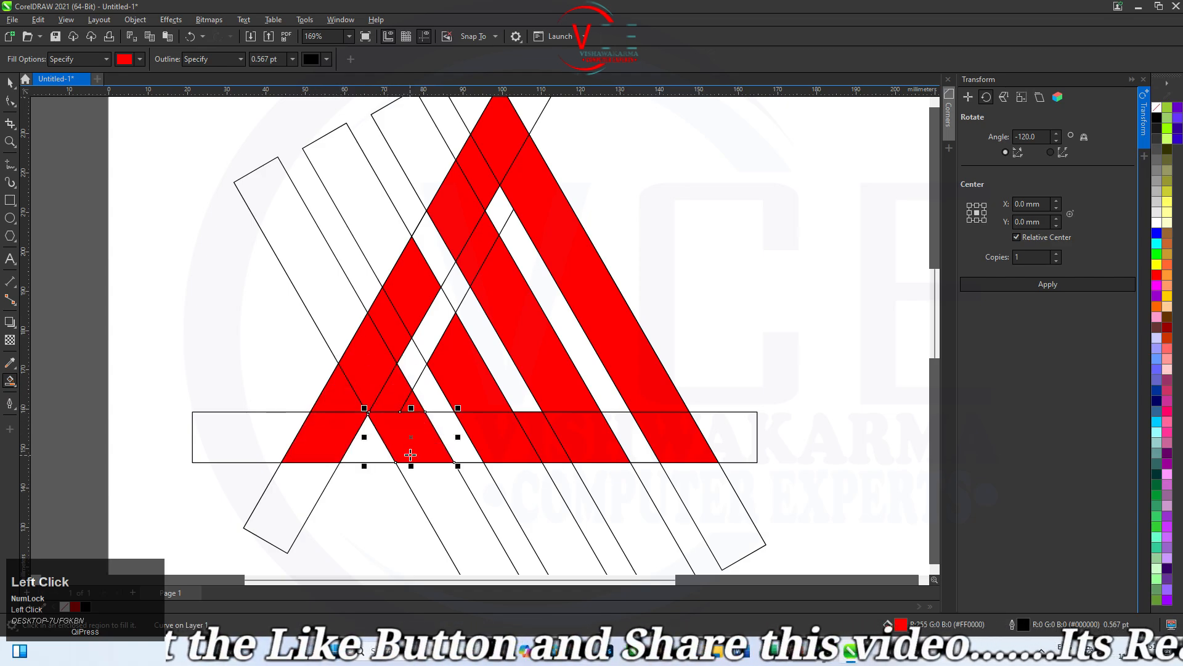
Delete the slanted and horizontal construction bars, keeping the red regions
left_click(611, 529)
key("Delete")
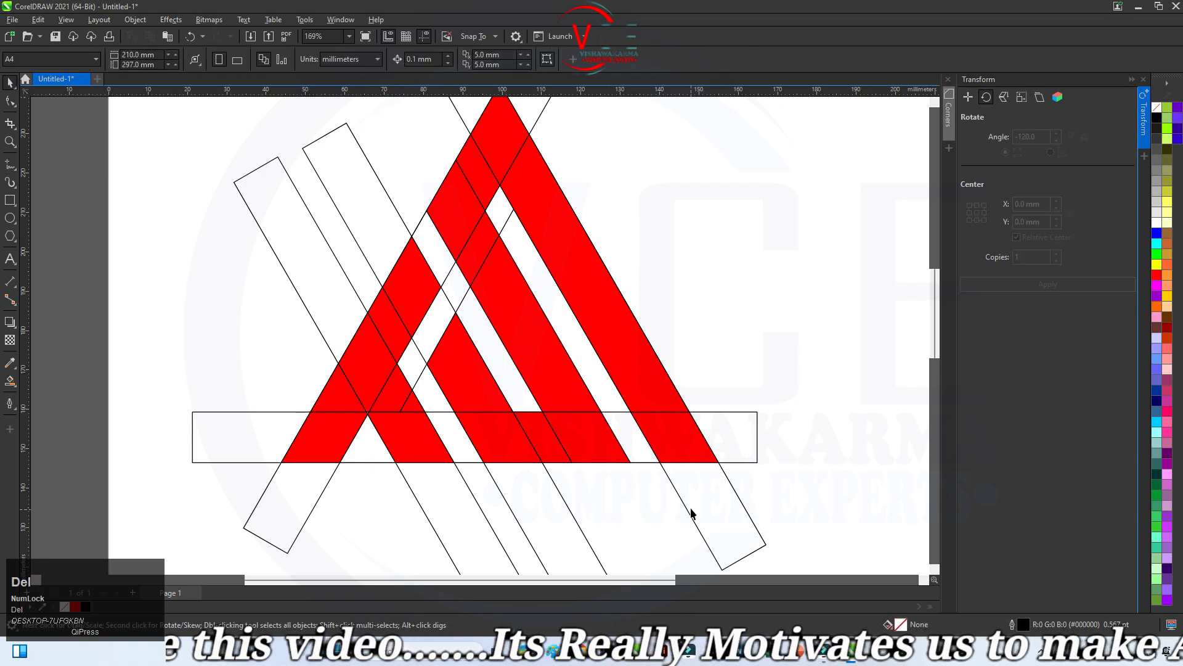
left_click(686, 510)
key("Delete")
left_click(756, 461)
key("Delete")
left_click(572, 512)
key("Delete")
left_click(480, 516)
key("Delete")
left_click(318, 499)
key("Delete")
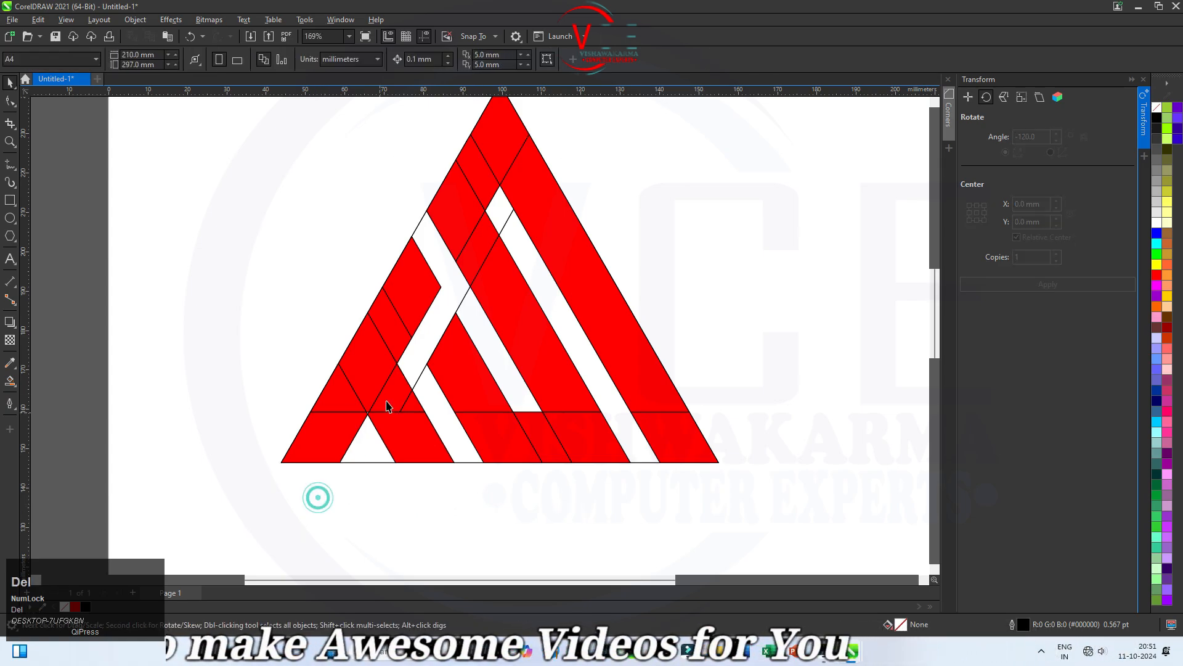
Delete the inner guide line and the leftover outer triangle outlines around the red pieces
left_click(463, 302)
key("Delete")
left_click(416, 223)
key("Delete")
left_click(423, 224)
key("Delete")
scroll(546, 394, "down", 2)
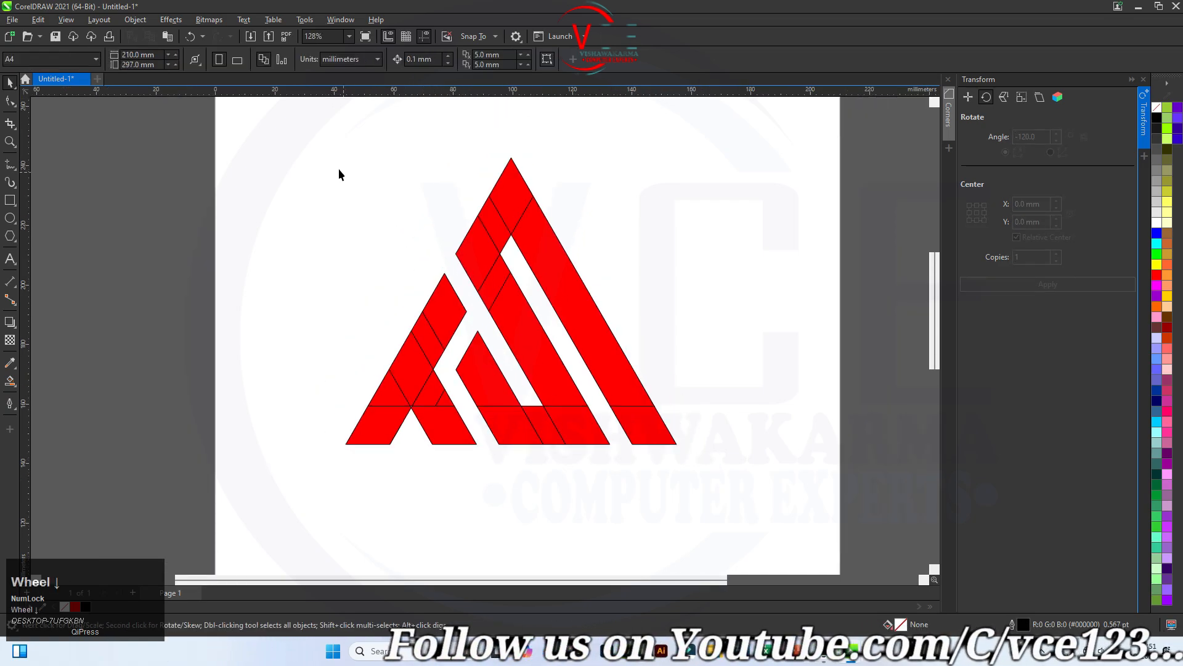
Select all the red pieces and weld them together
left_click_drag(303, 125, 727, 493)
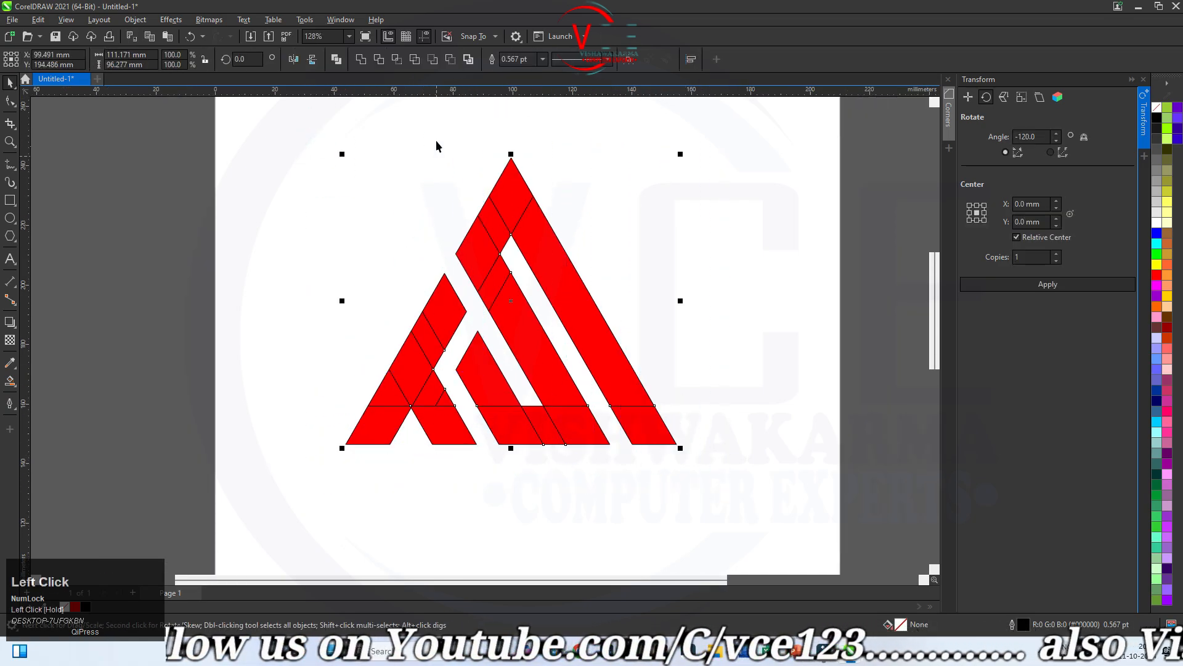
left_click(362, 62)
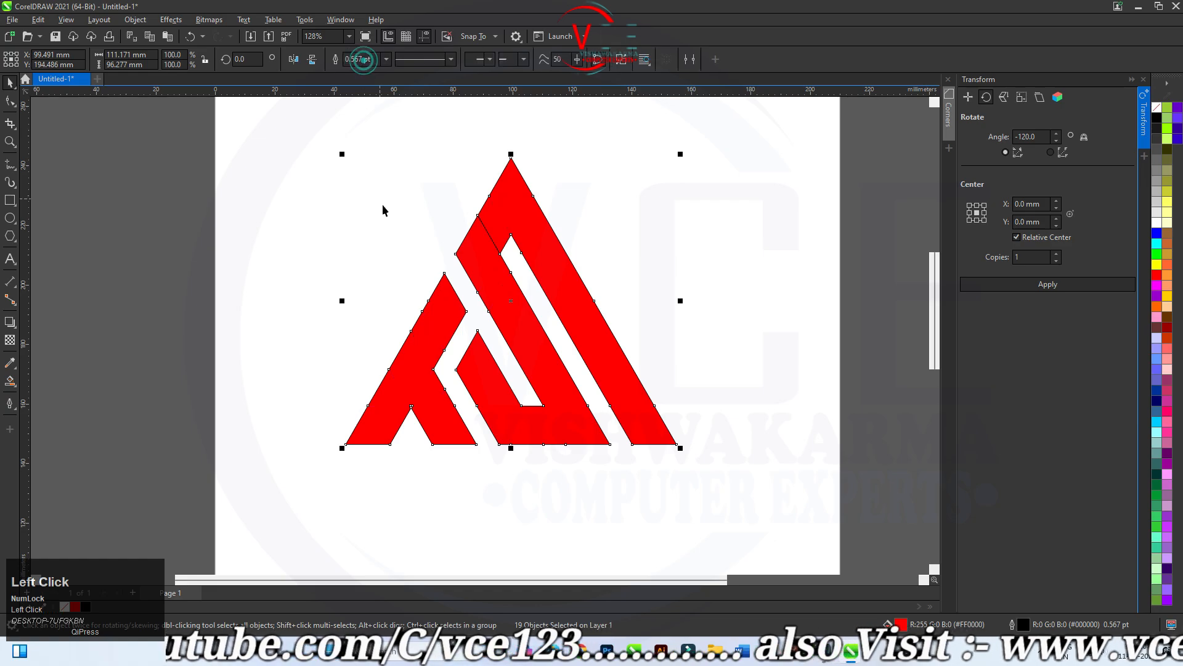
left_click(630, 238)
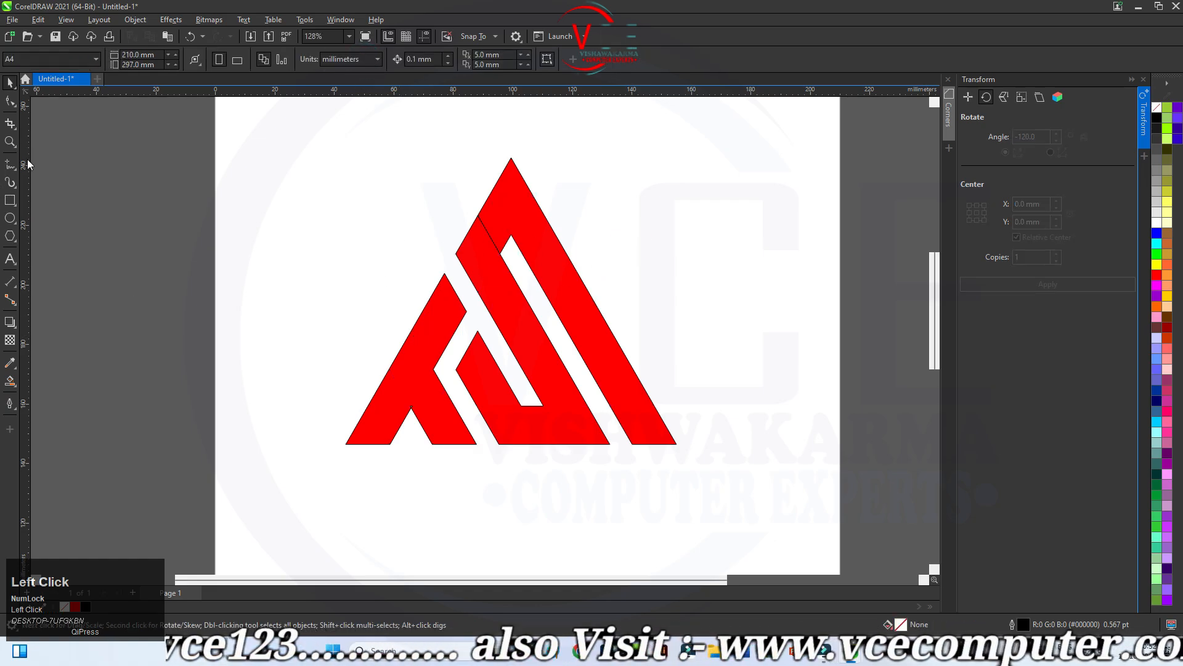
Remove the stray diagonal line below the apex of the red shape with Virtual Segment Delete
left_click(12, 169)
left_click(14, 127)
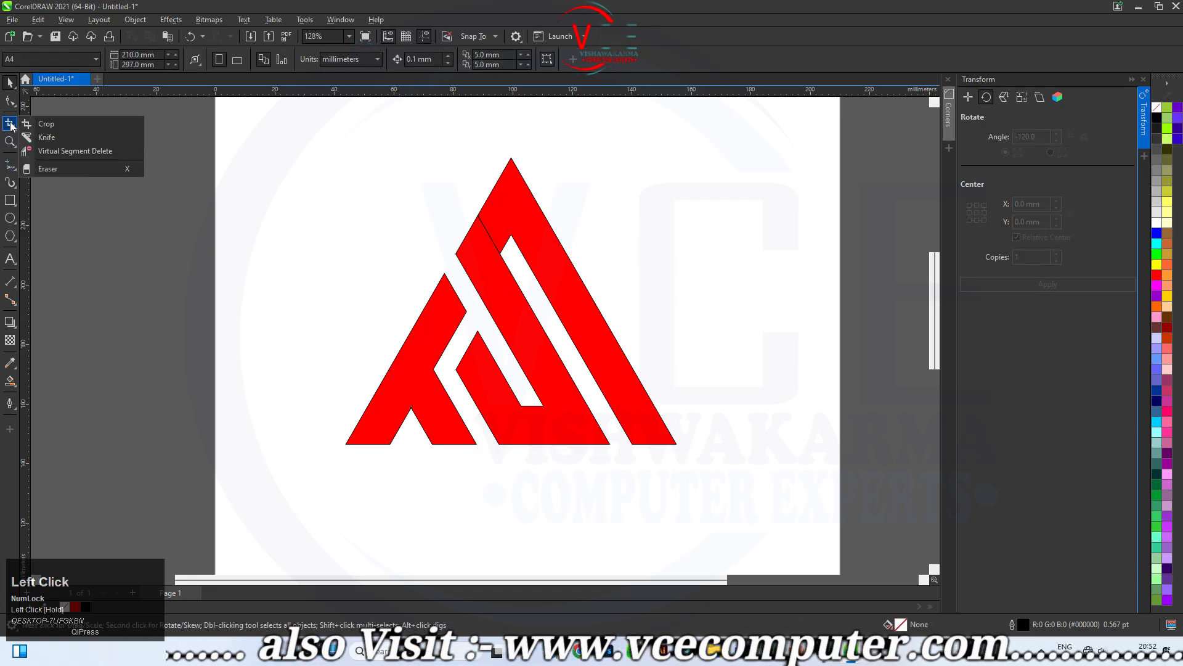
left_click(47, 150)
left_click(489, 227)
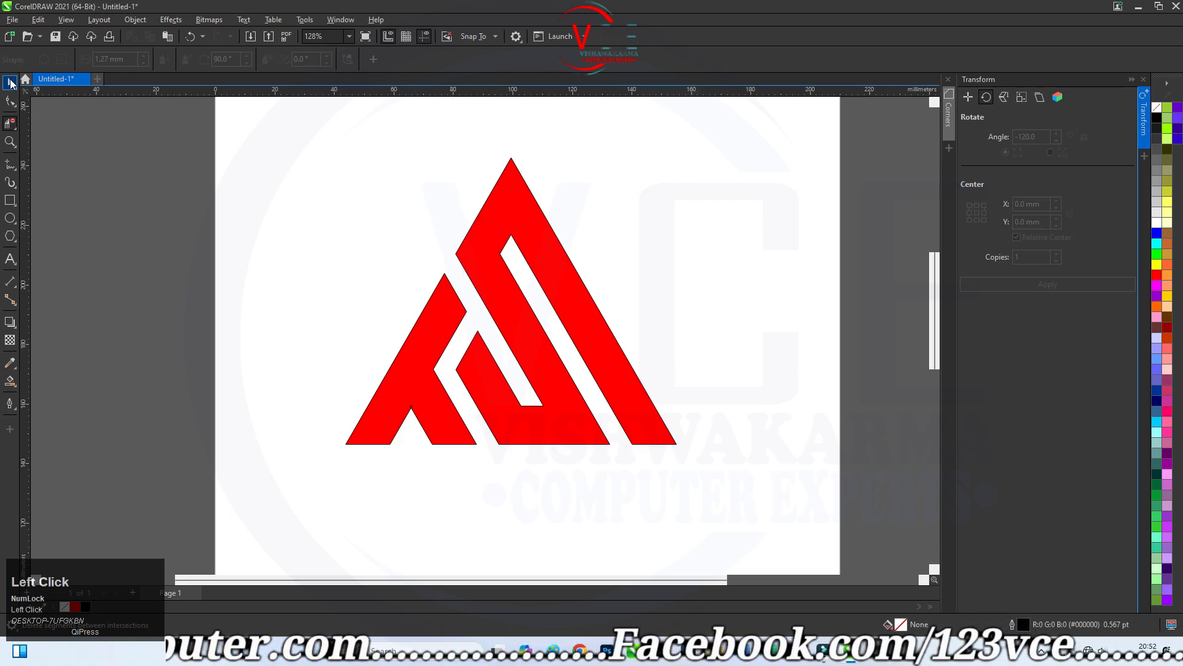
Select the apex node of the red shape for node editing and open the Corners settings
left_click(10, 82)
scroll(560, 246, "up", 1)
left_click(519, 211)
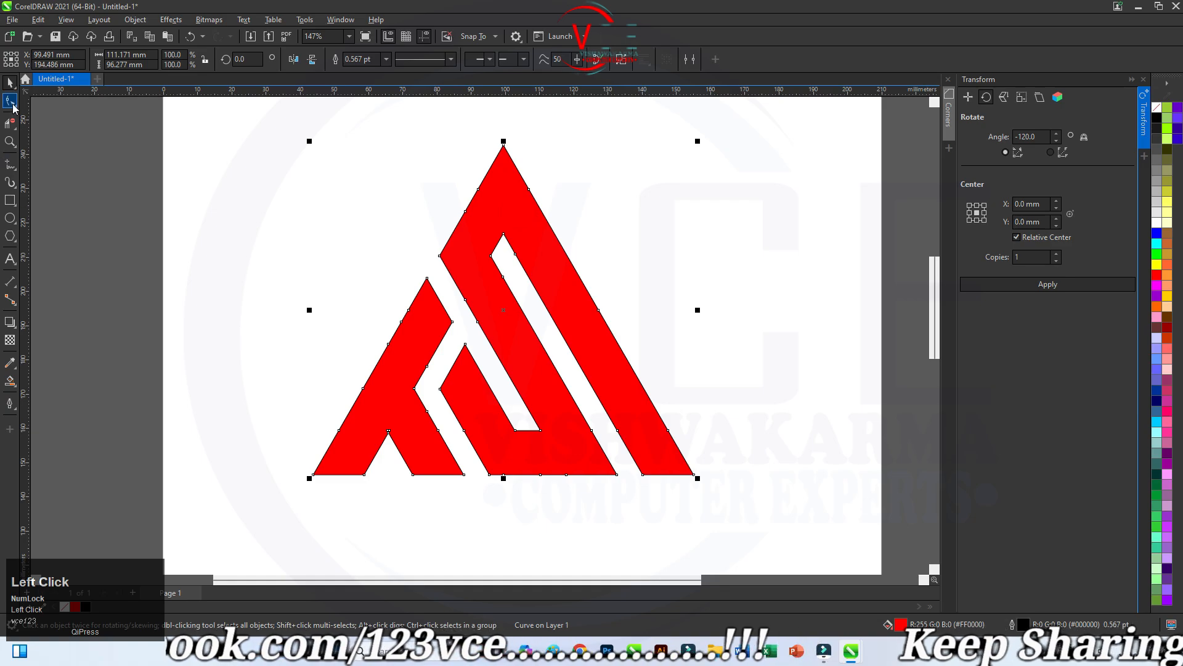
left_click(11, 103)
left_click(503, 145)
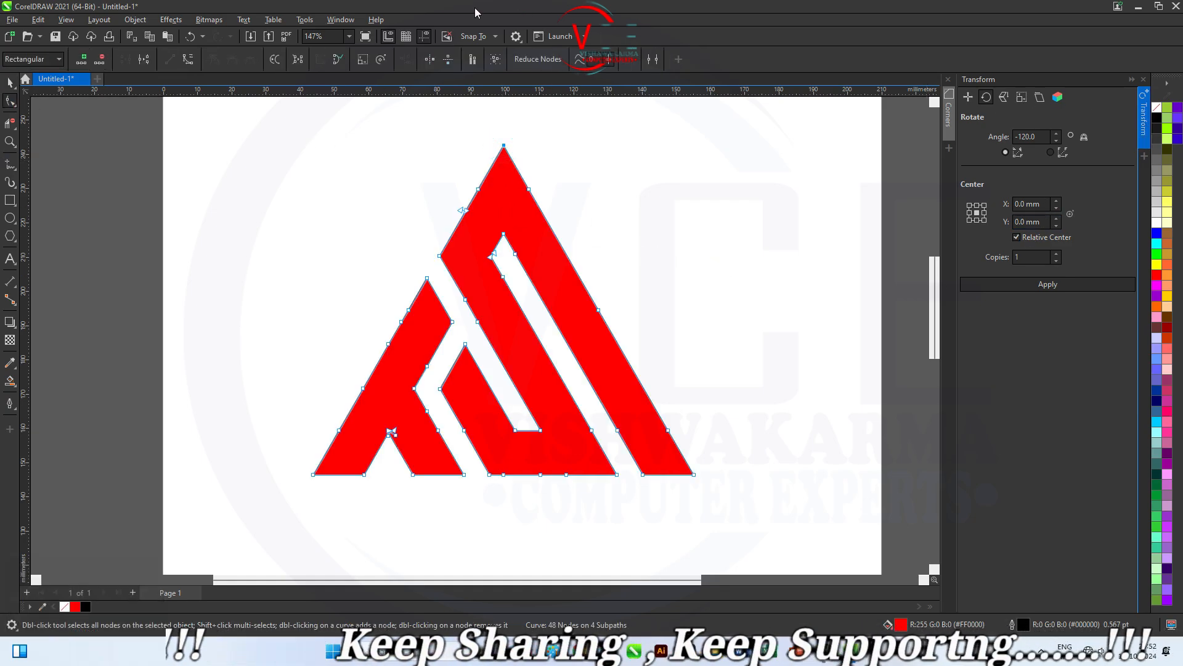
left_click(359, 19)
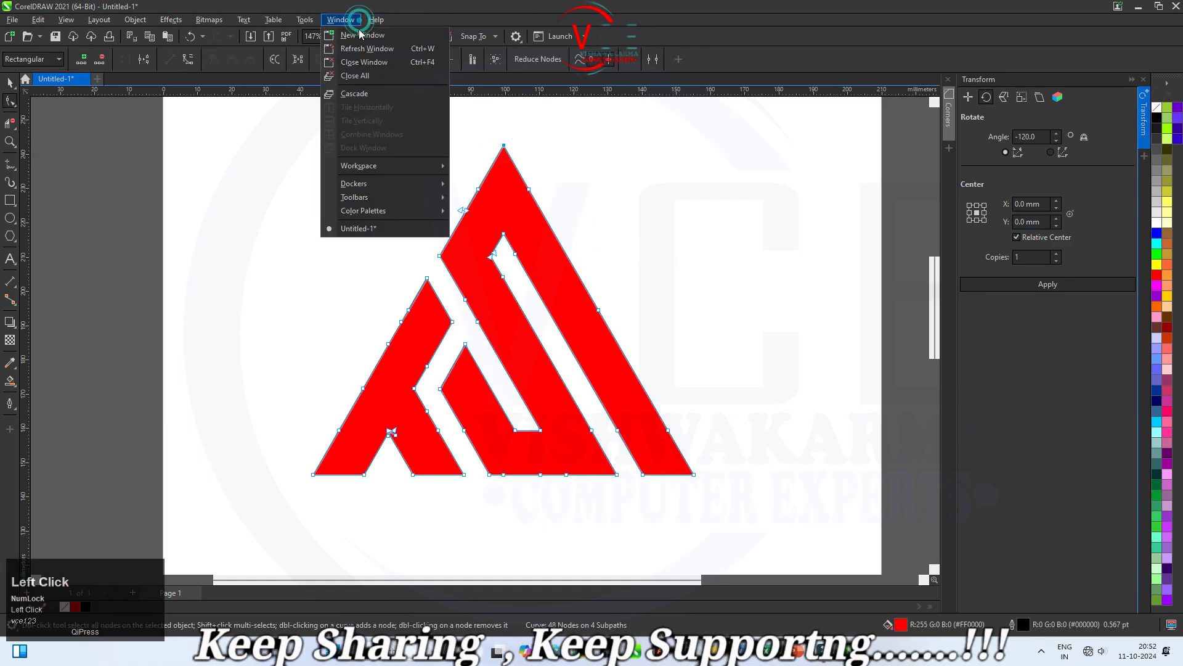
left_click(373, 185)
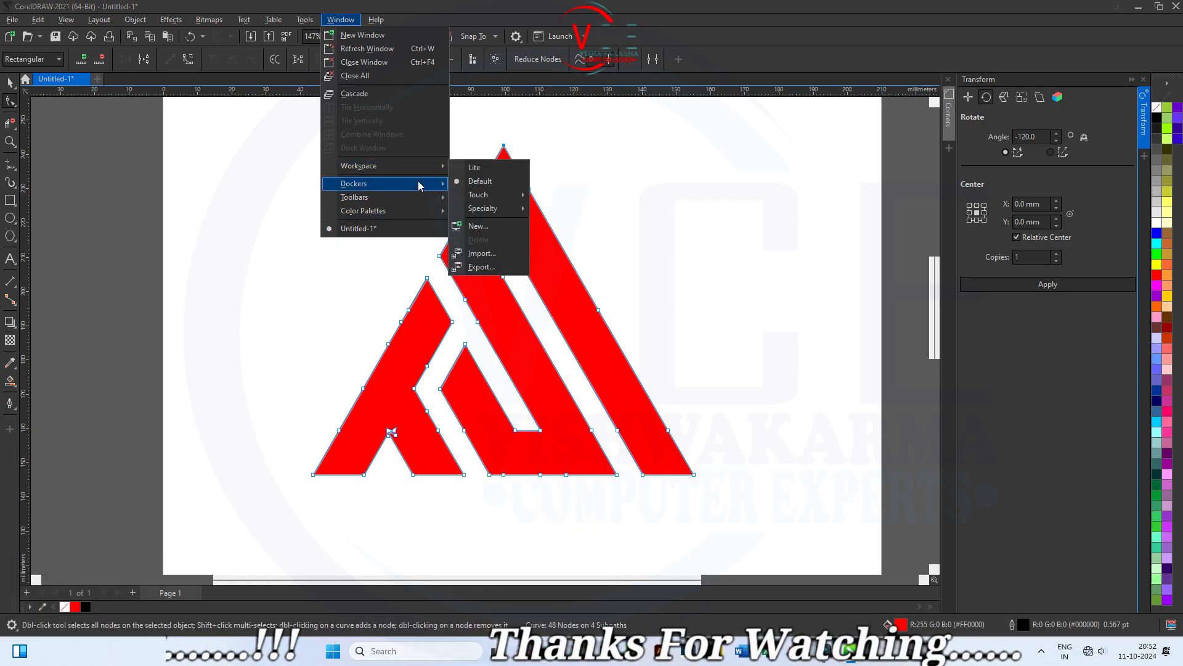
mouse_move(418, 185)
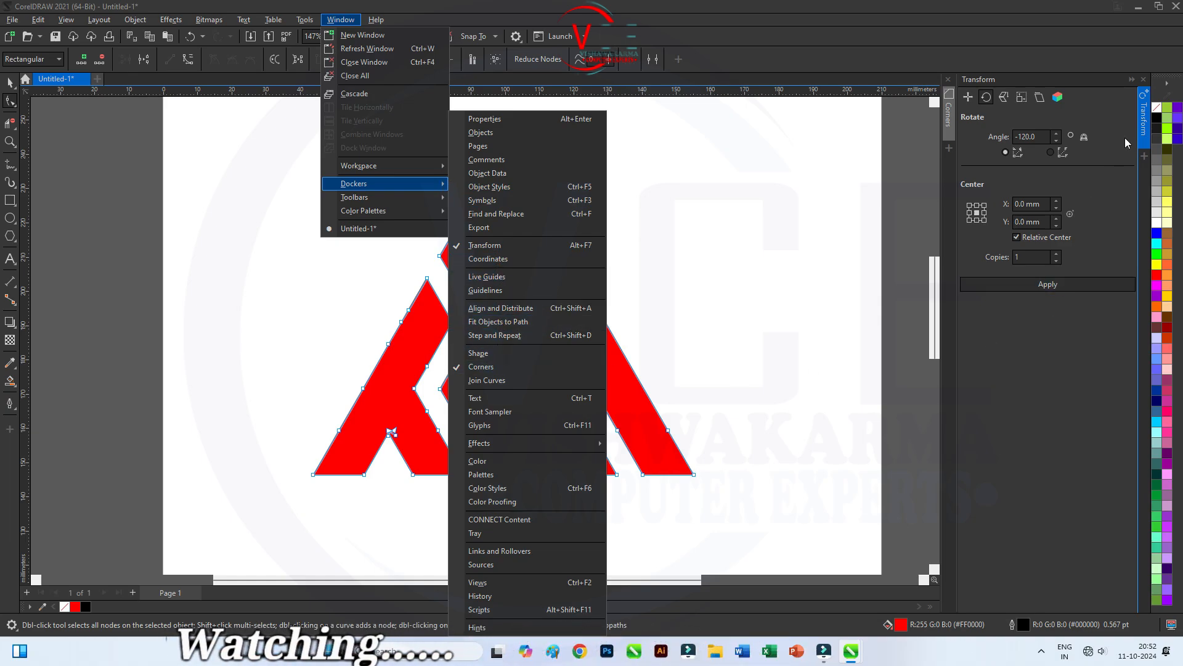
left_click(948, 127)
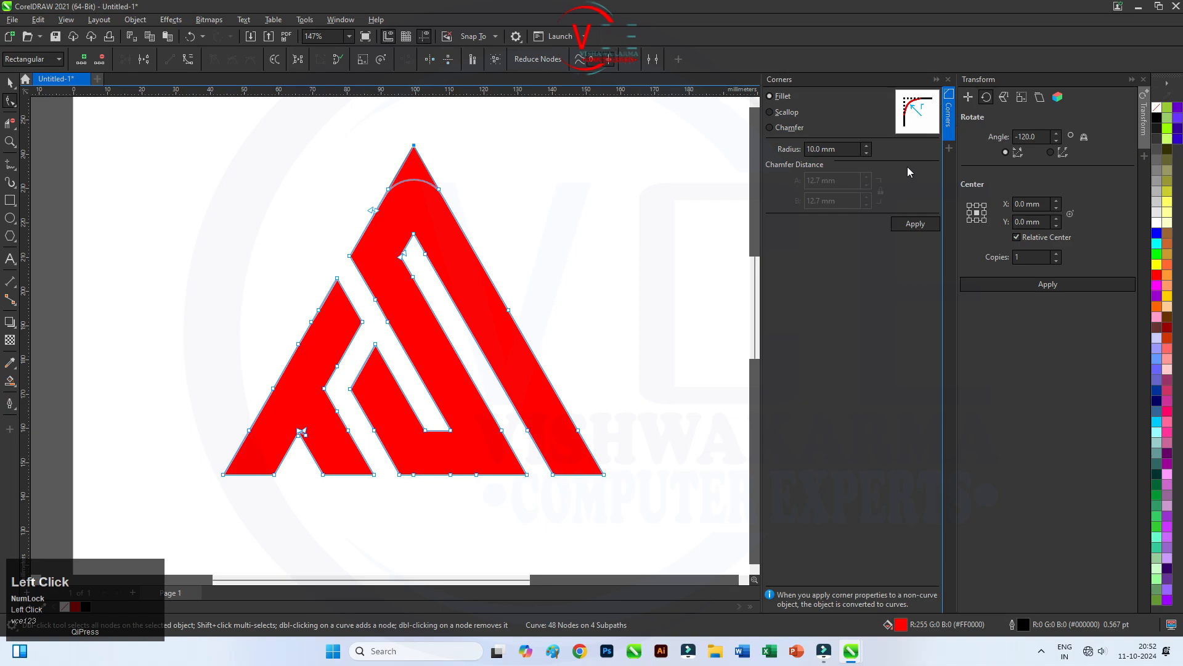
Fillet the apex corner of the red shape with a 2 mm radius
left_click(865, 154)
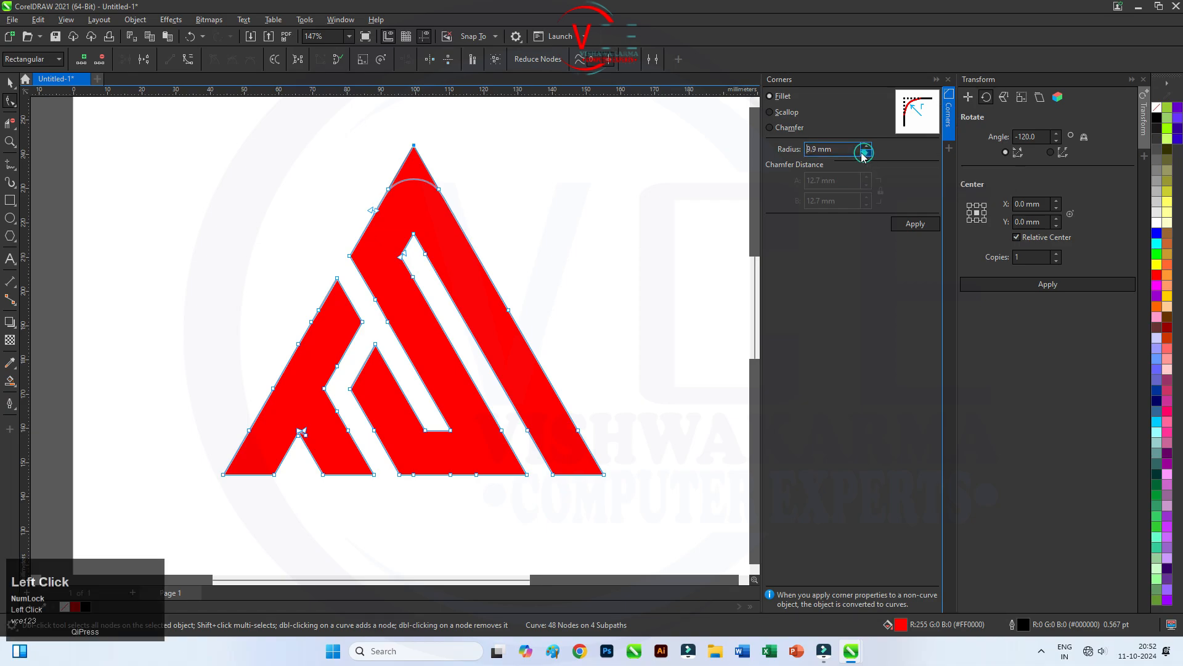
type("4")
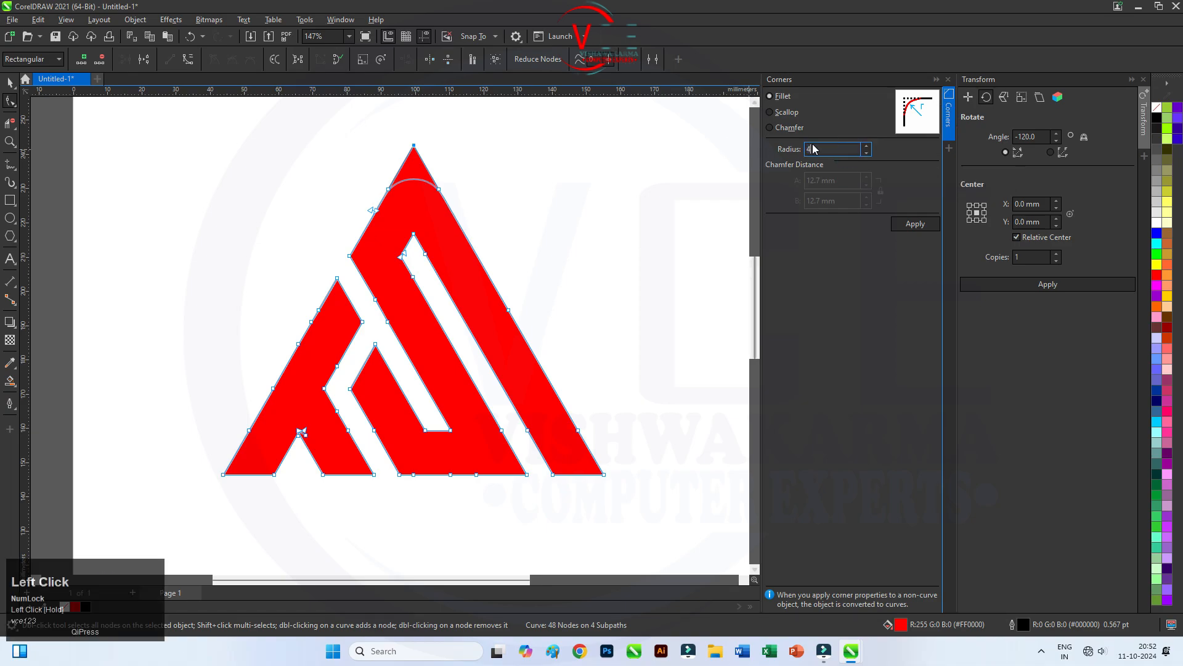
left_click_drag(845, 151, 767, 155)
type("2")
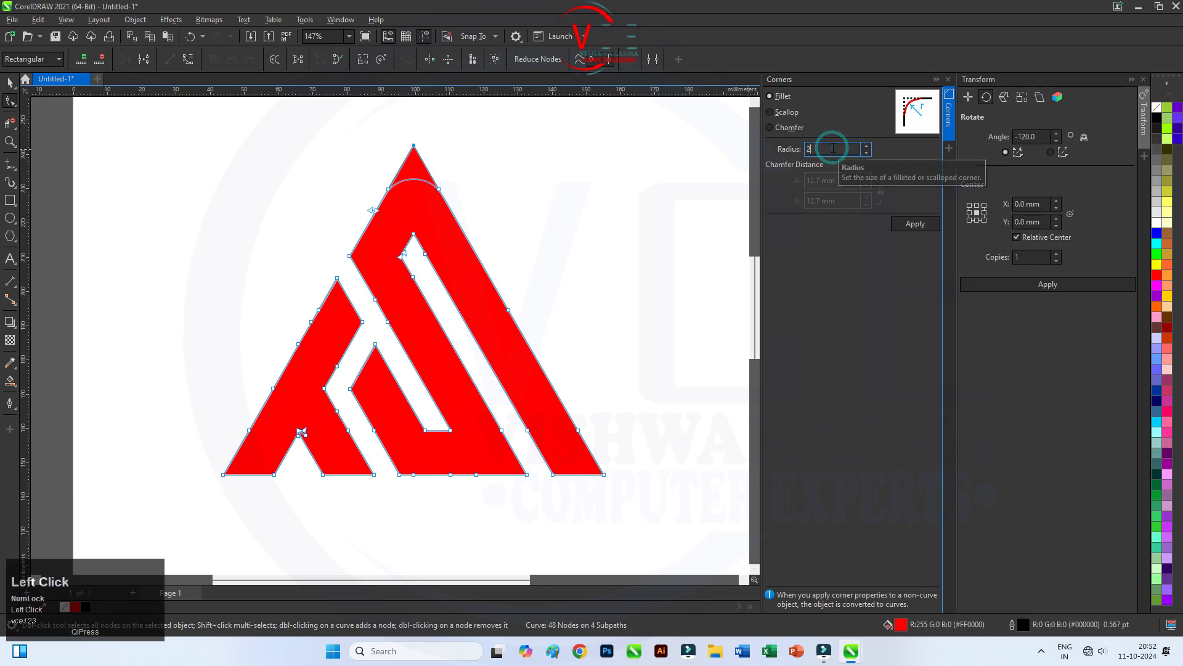
left_click(665, 183)
left_click(414, 146)
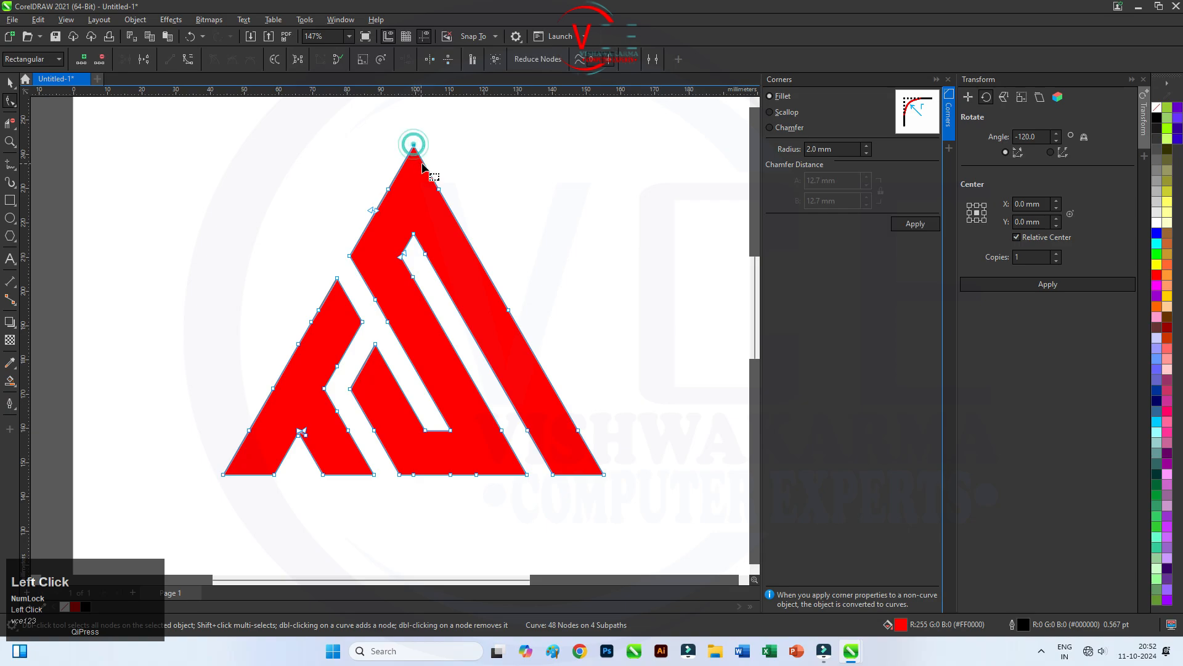
left_click(916, 224)
Fillet the two outer base corners of the red shape with the same 2 mm radius
left_click(606, 474)
left_click(904, 225)
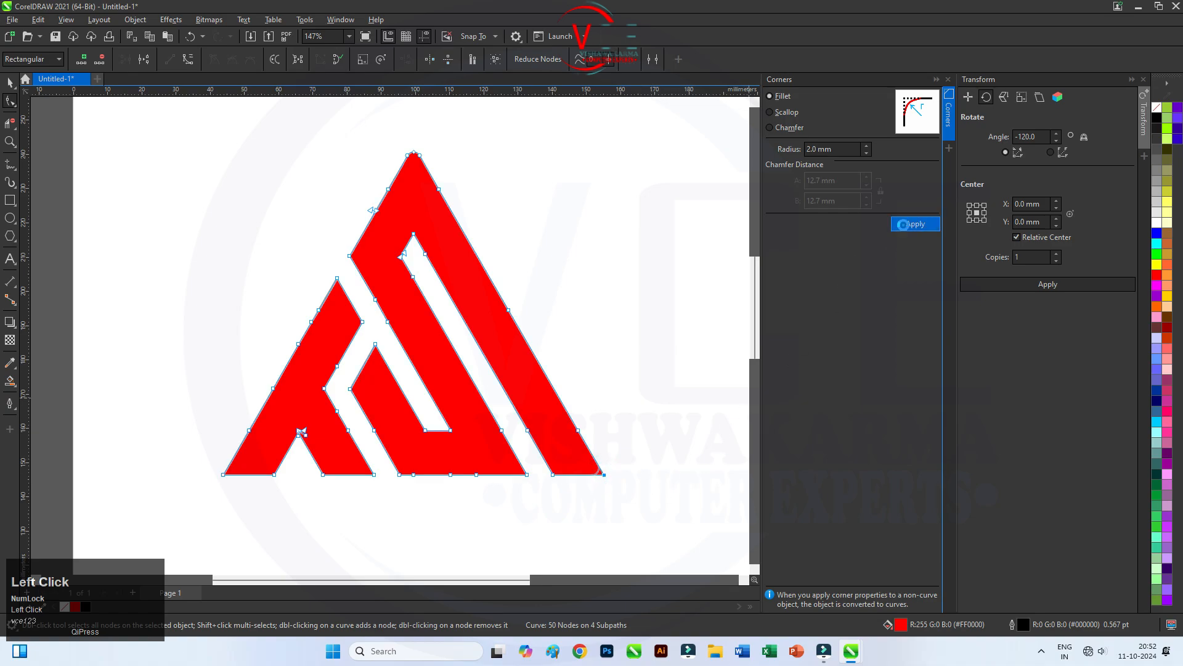
left_click(224, 476)
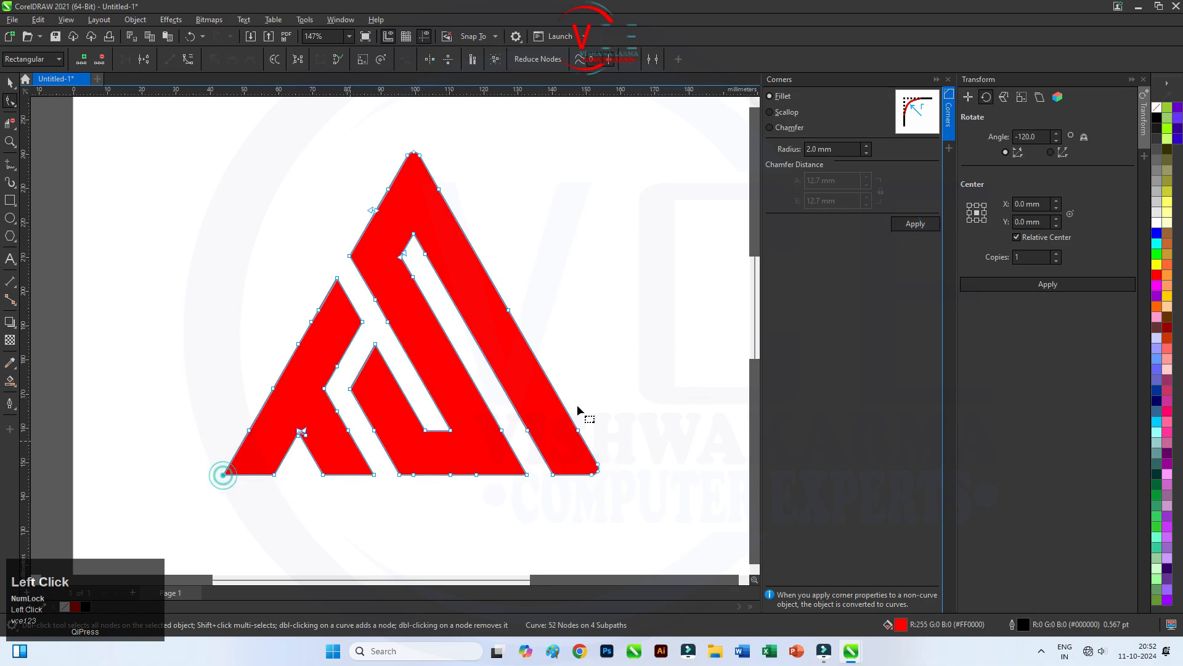
left_click(916, 225)
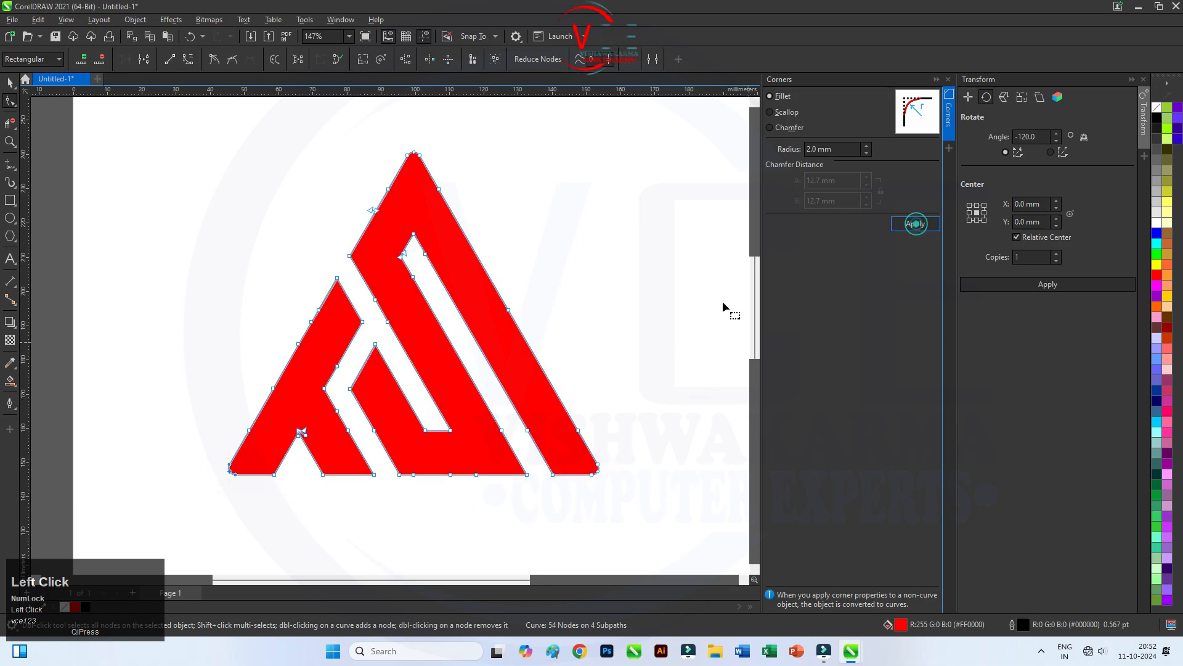
left_click(231, 263)
scroll(627, 243, "down", 1)
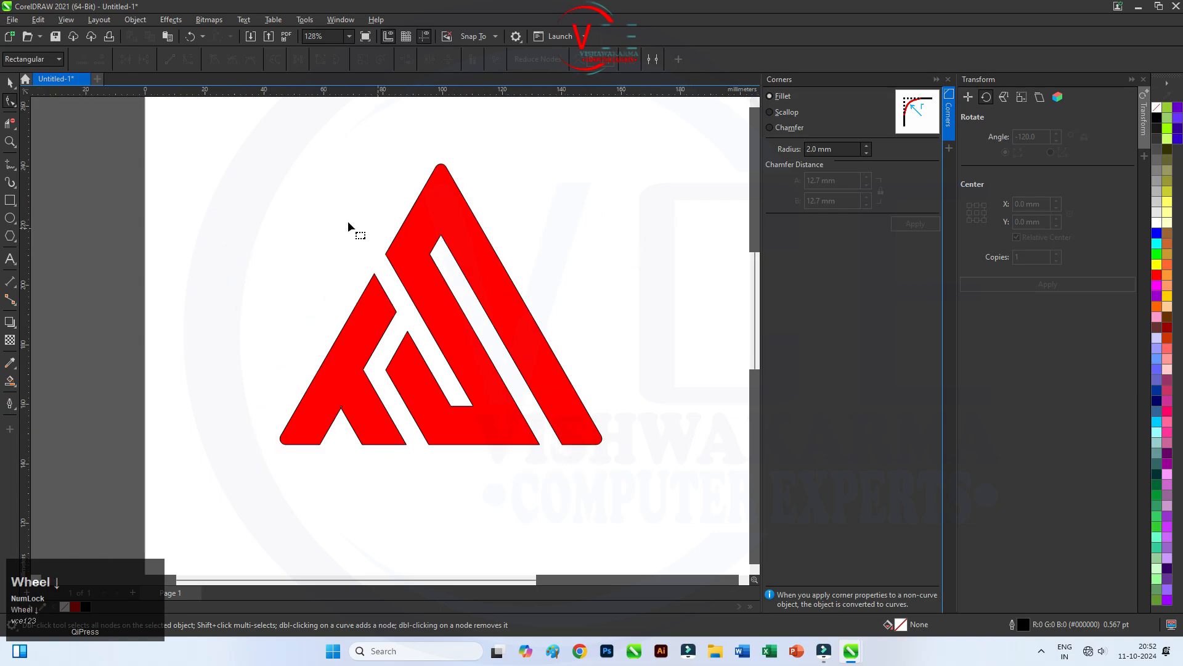
Draw a circle about 165 mm in diameter around the red triangular logo
left_click(9, 82)
scroll(361, 232, "down", 1)
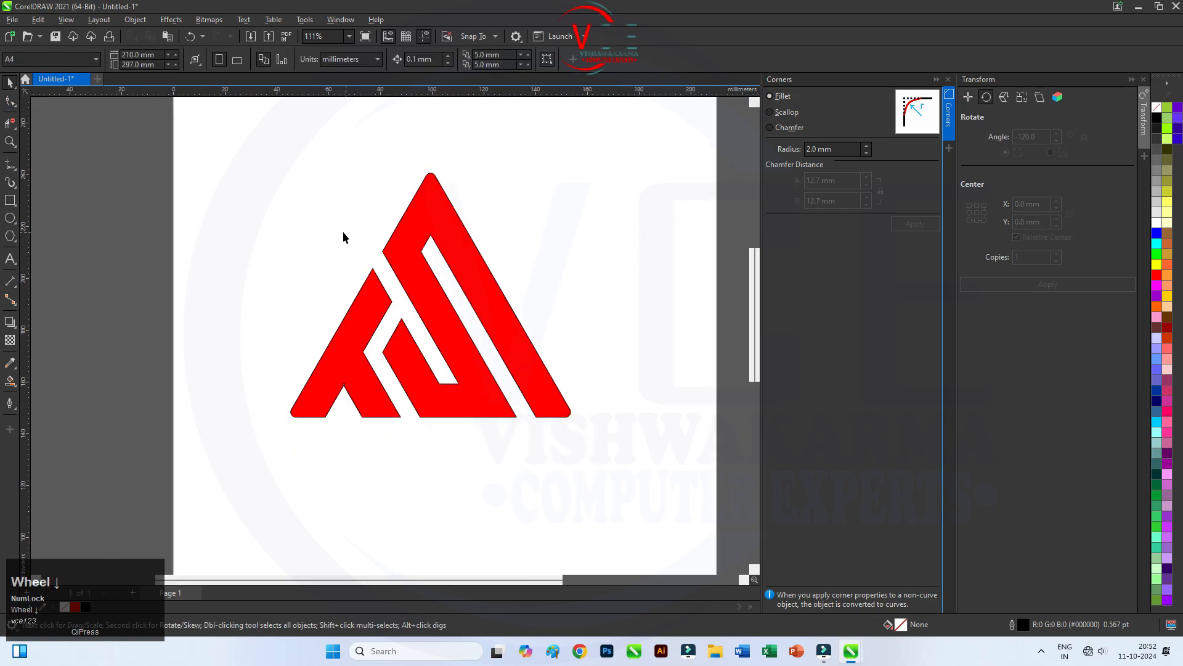
left_click(11, 218)
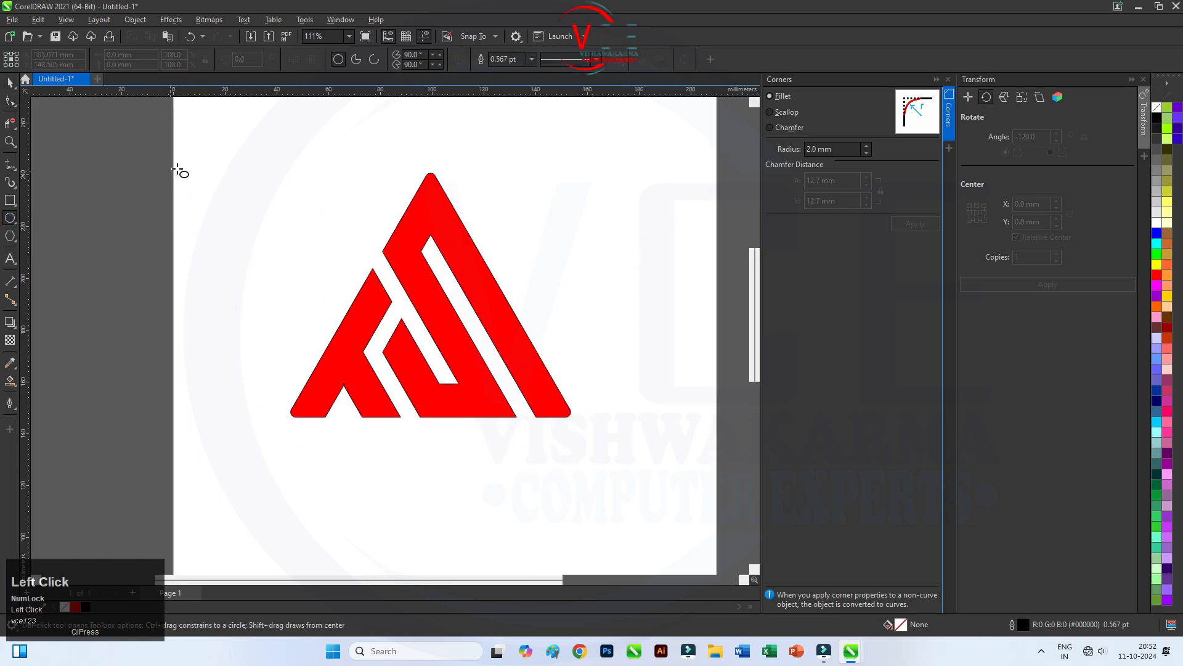
left_click_drag(222, 133, 651, 496)
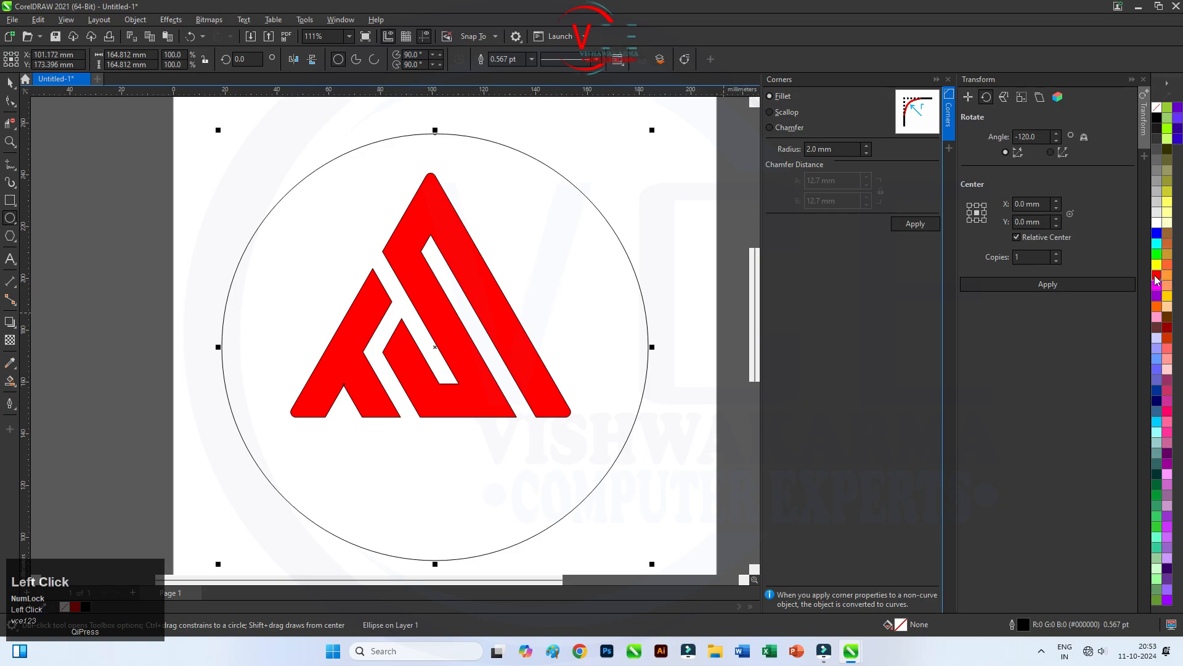
Fill the circle with red and send it behind the triangular logo
left_click(1157, 277)
left_click(16, 86)
right_click(492, 188)
left_click(549, 275)
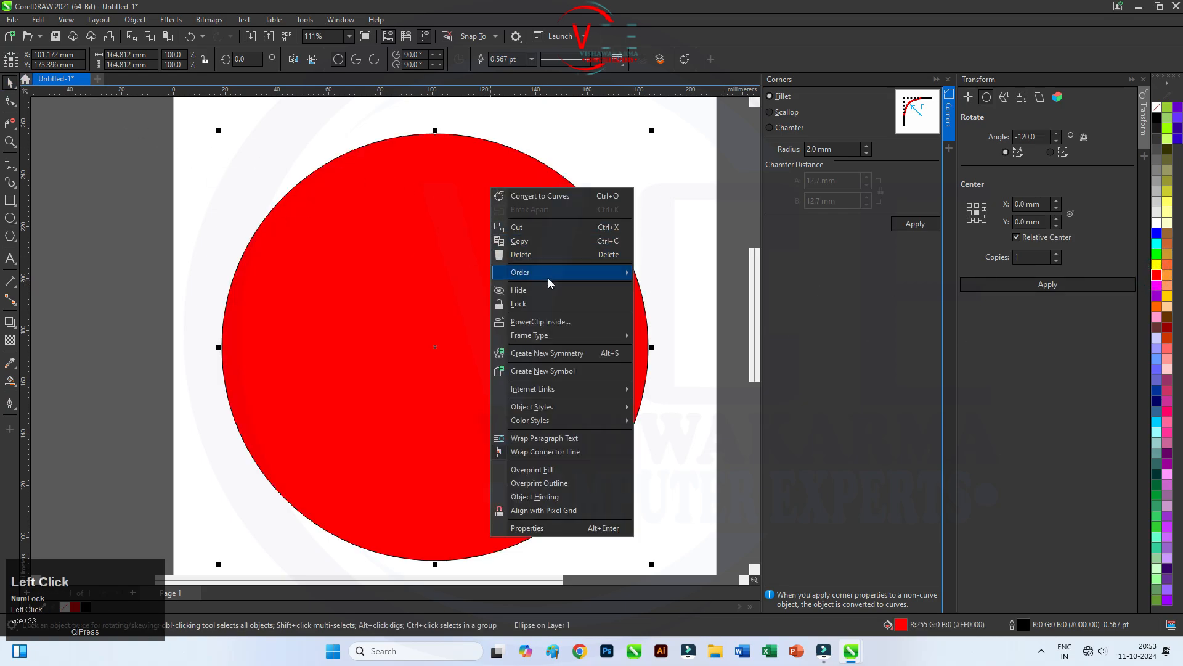
left_click(676, 289)
scroll(463, 291, "down", 2)
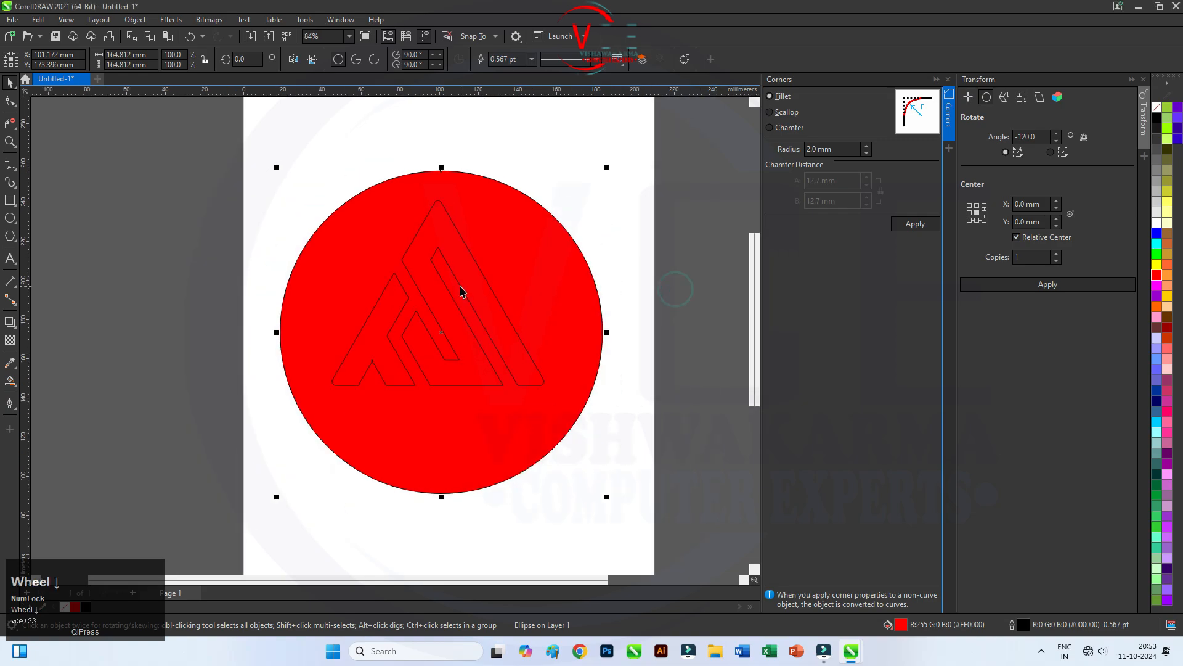
Recolor the triangular logo on the red circle to white
left_click(474, 288)
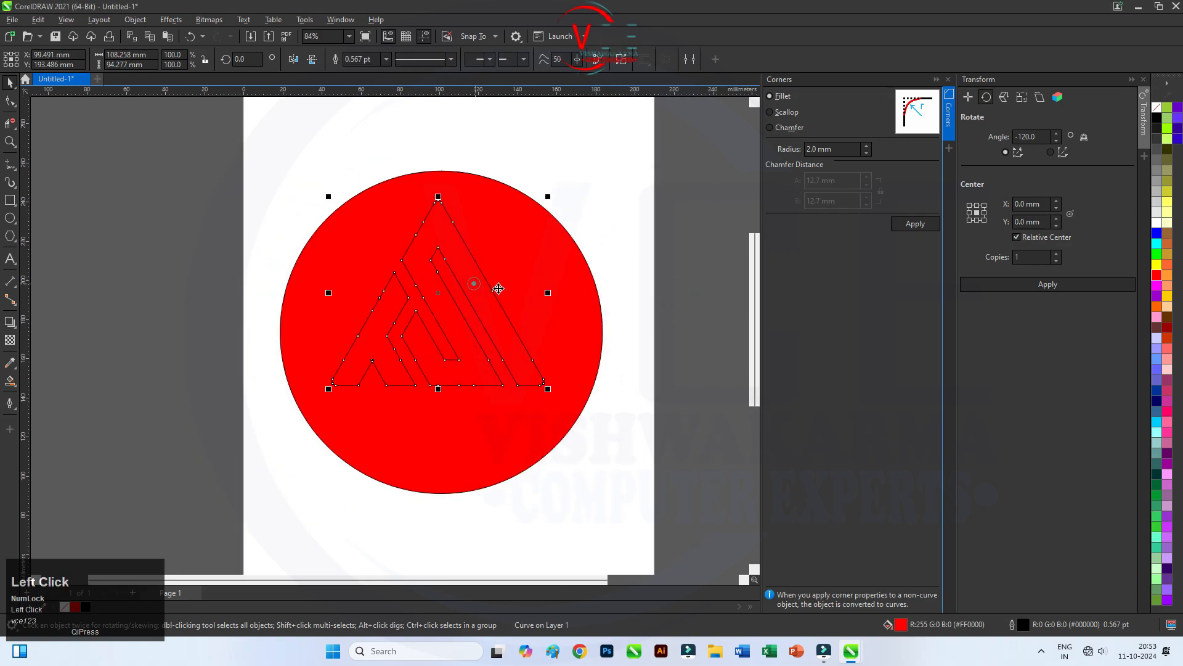
left_click(1157, 223)
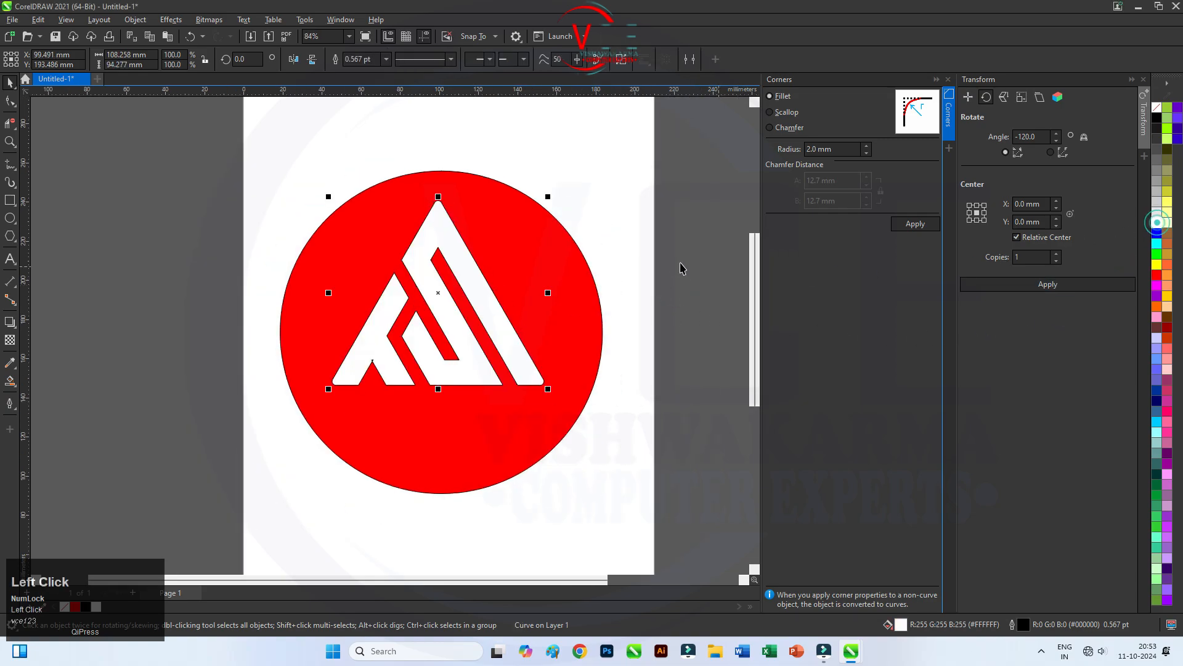
left_click(585, 206)
Align the white logo and red circle to the same vertical center, and lower the circle to Y 164.296 mm
left_click_drag(256, 135, 669, 500)
key("x")
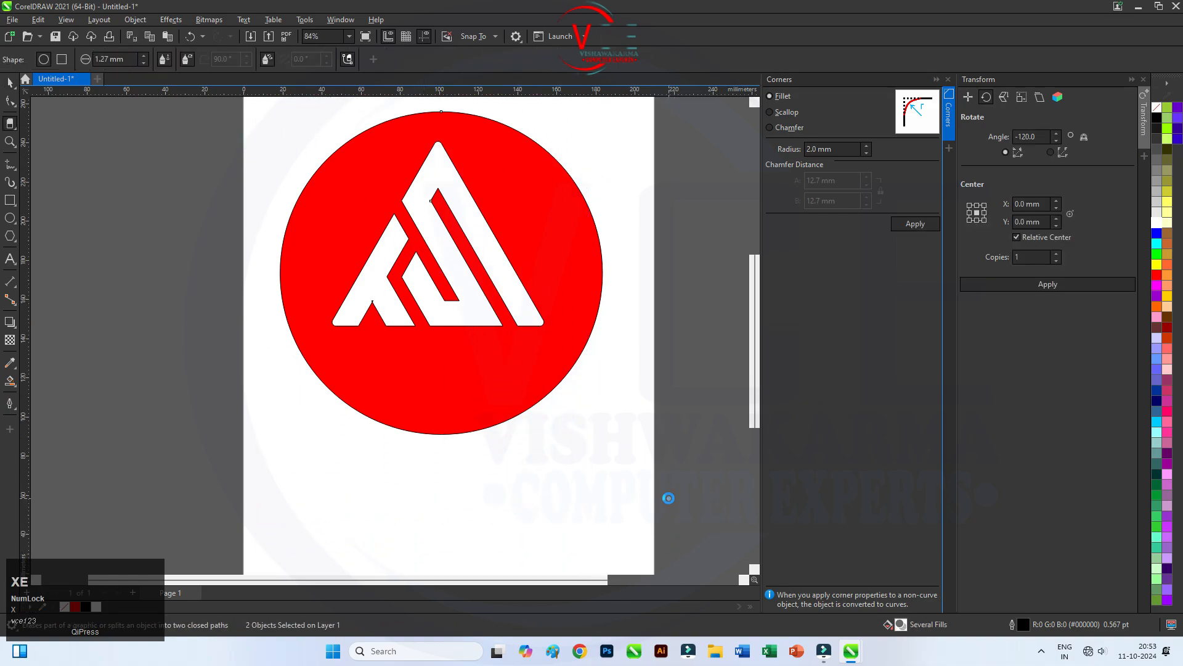
key("e")
left_click(621, 442)
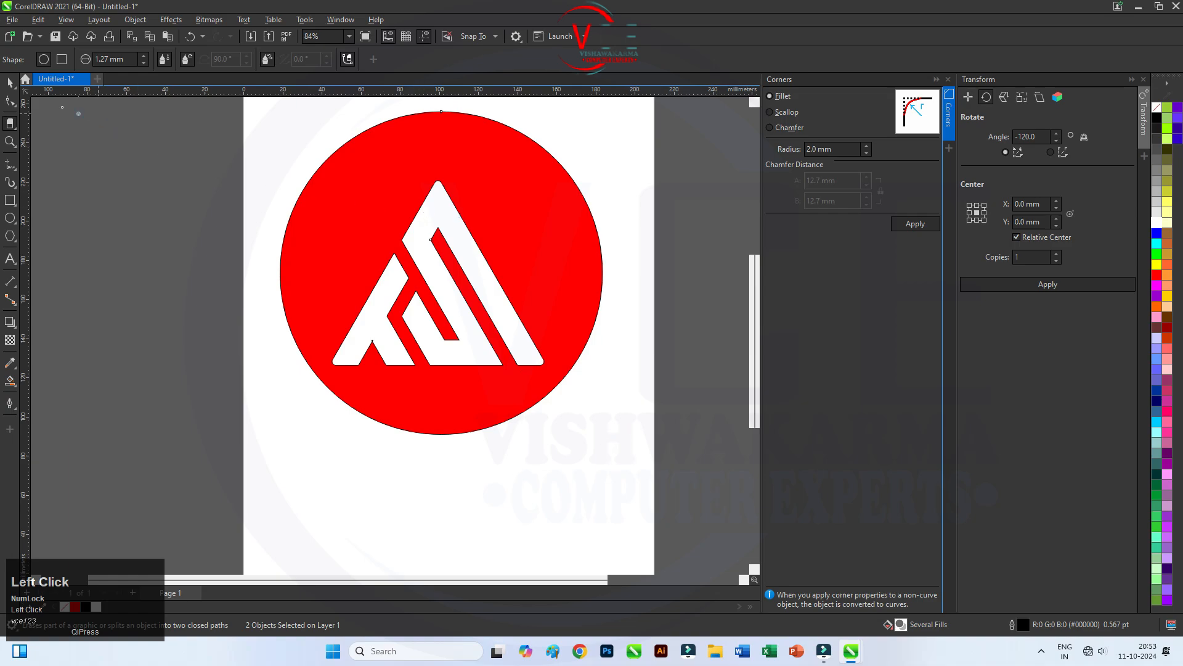
left_click(10, 82)
key("F10")
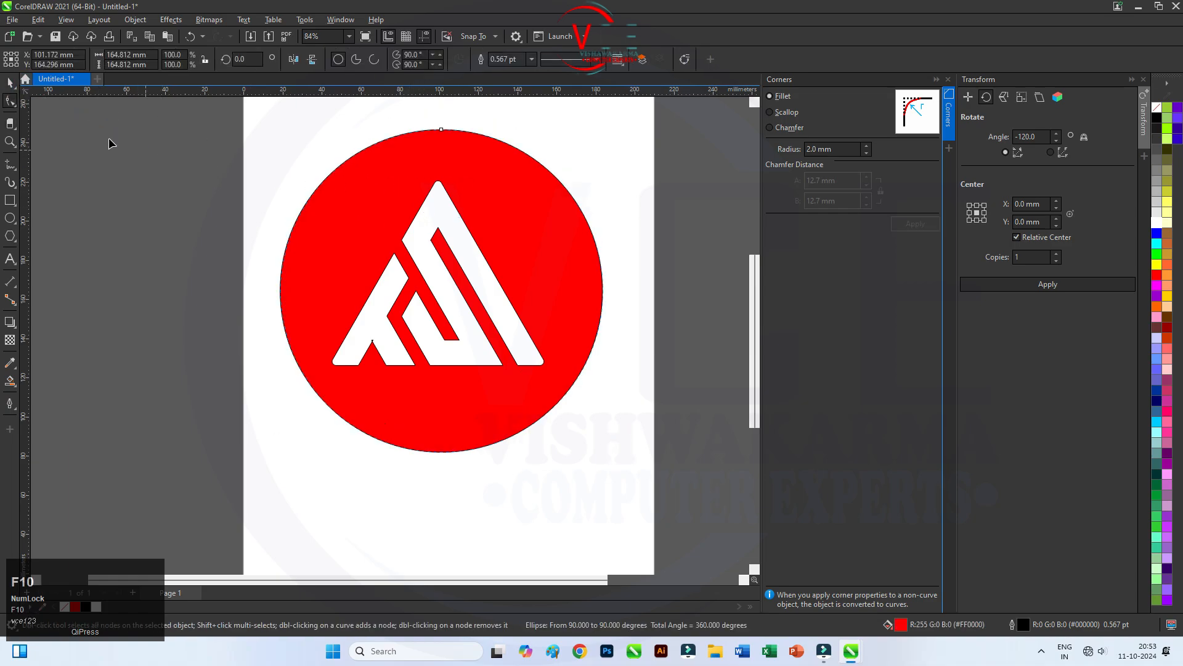
left_click(12, 86)
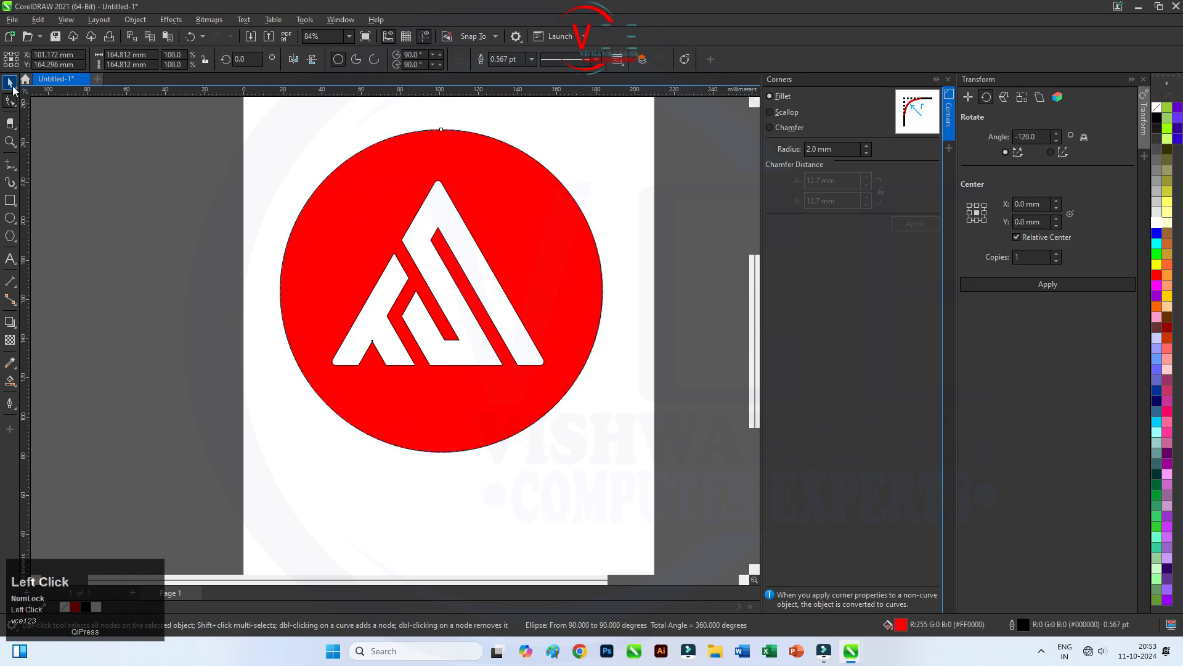
Start a Plastic texture effect on the red circle with Highlight 84, Depth 84 and Smoothness 87
left_click(322, 189)
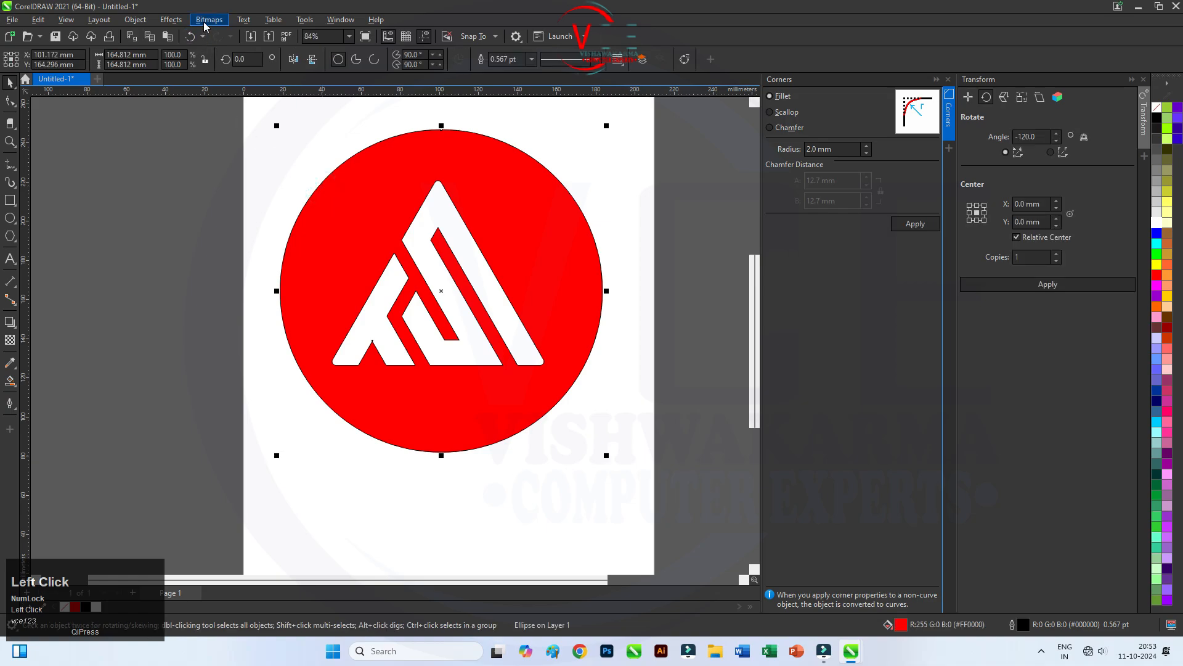
left_click(171, 19)
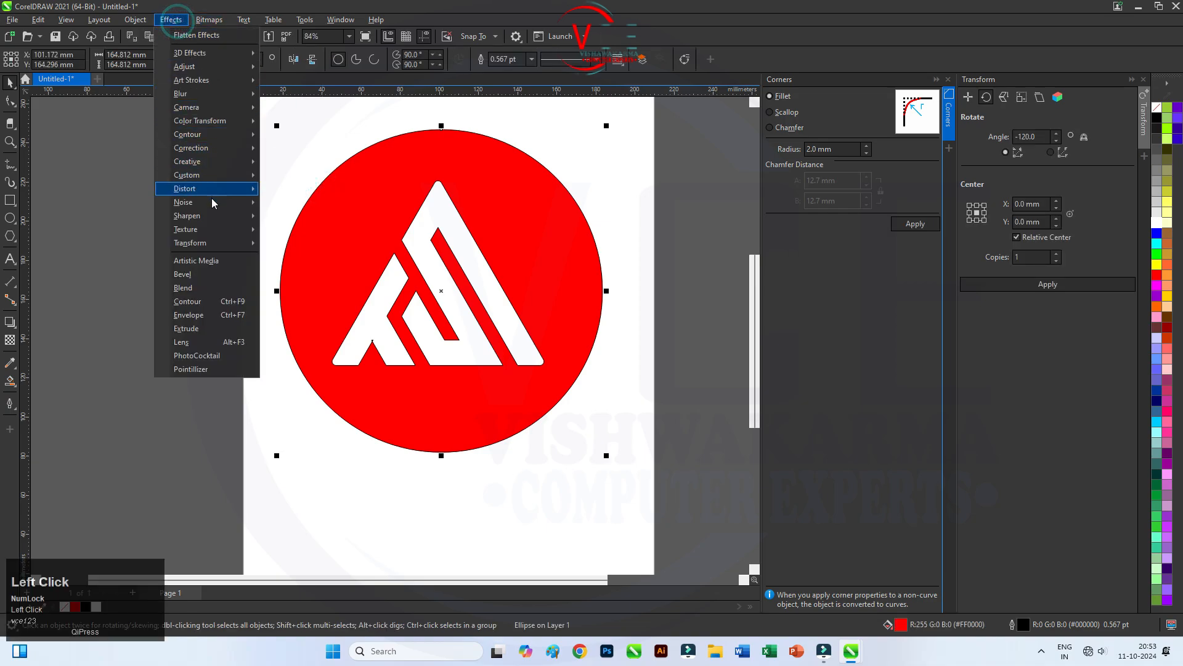
mouse_move(216, 231)
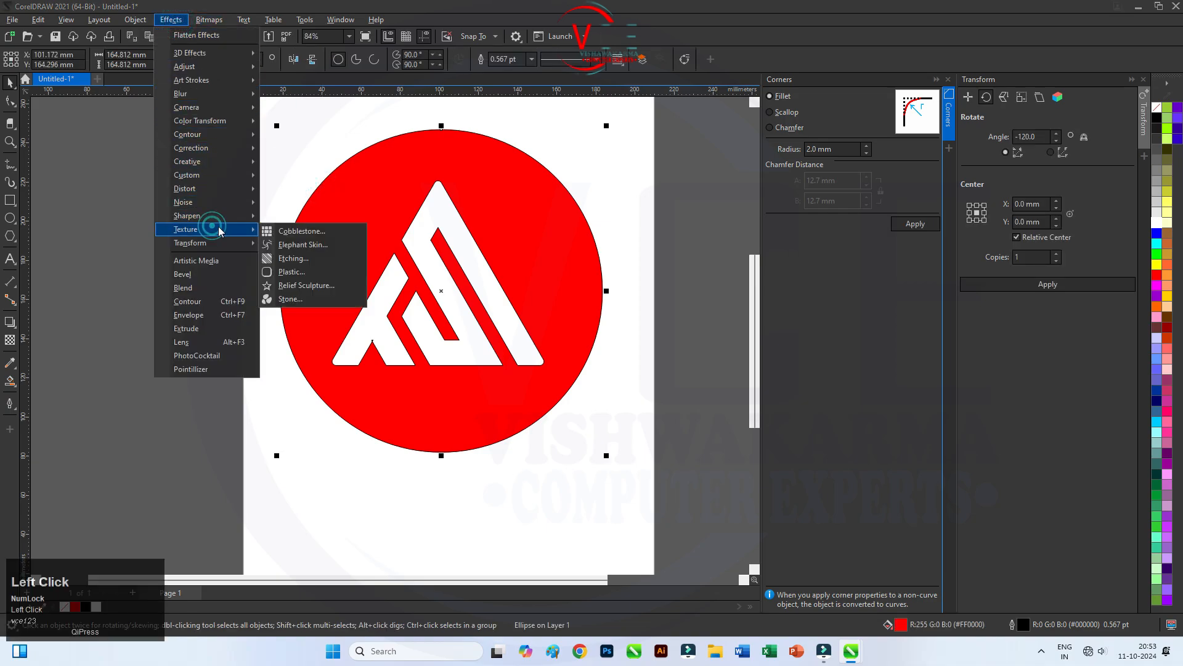
left_click(293, 273)
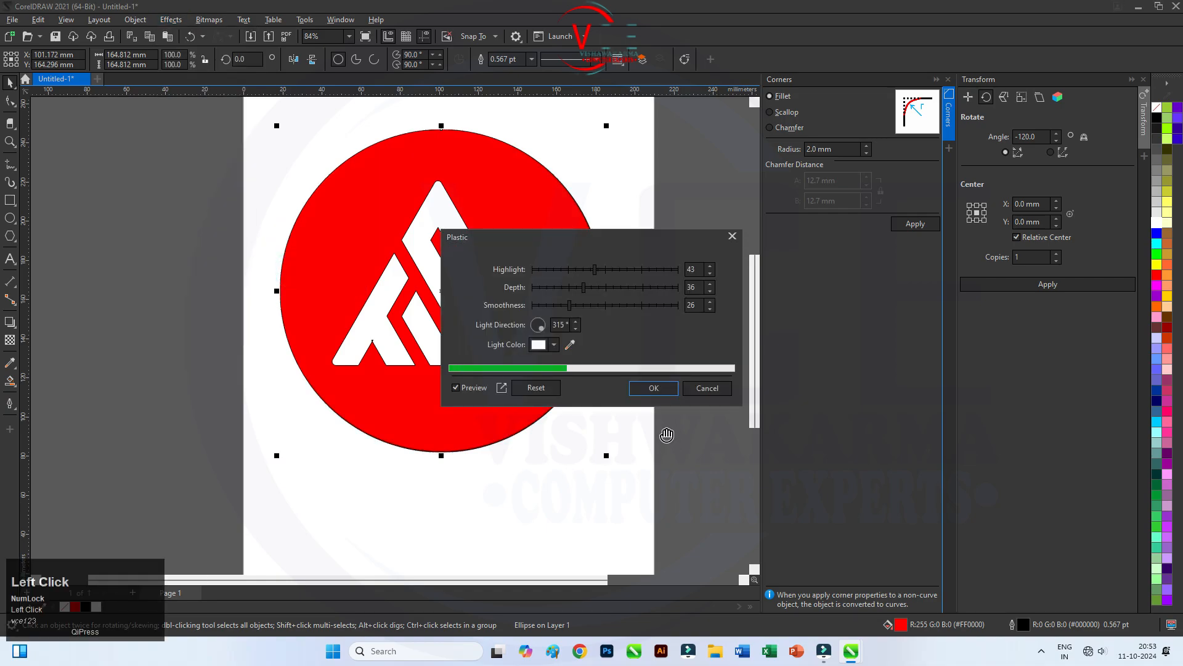
left_click(653, 269)
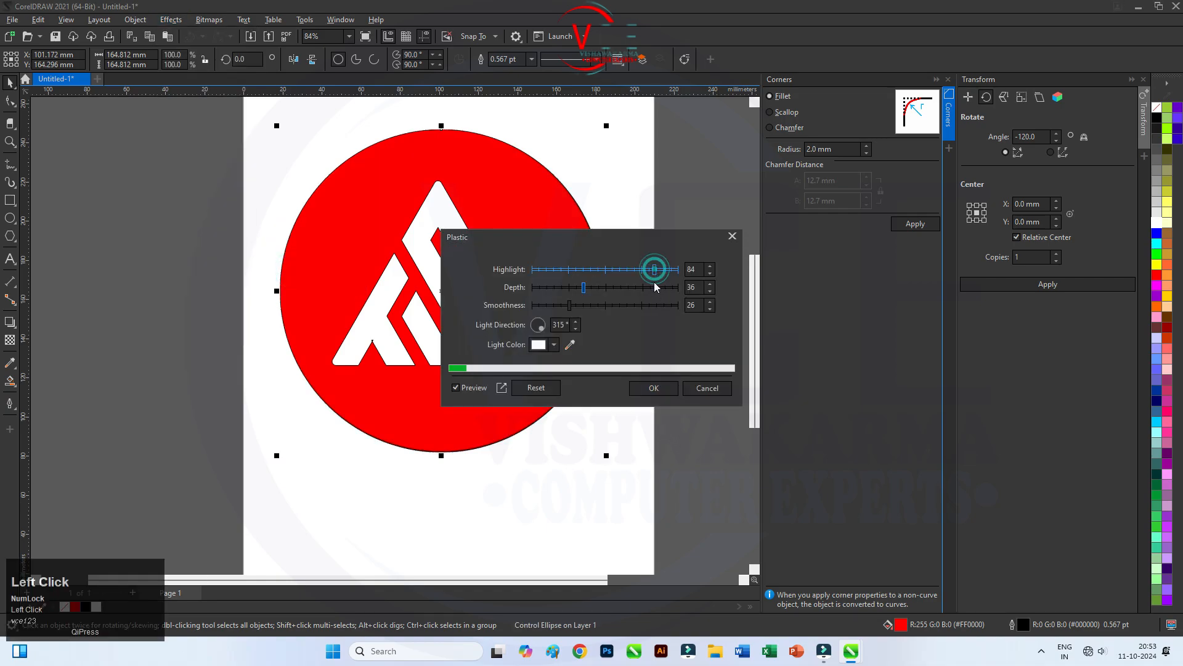
left_click(654, 287)
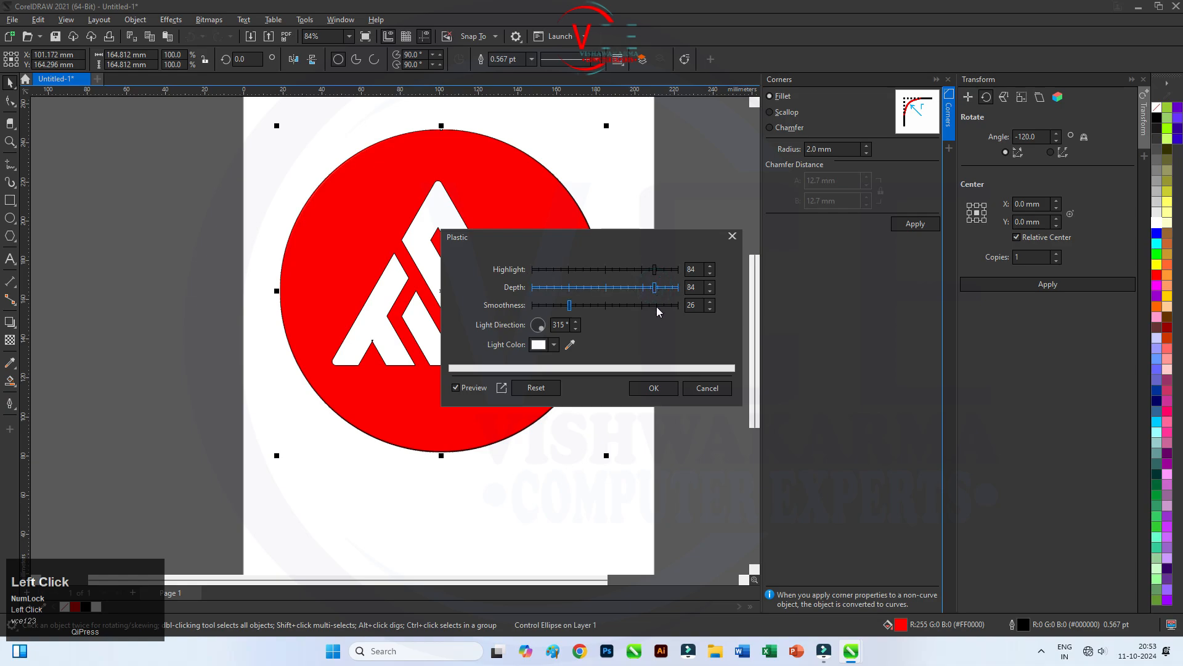
left_click(659, 305)
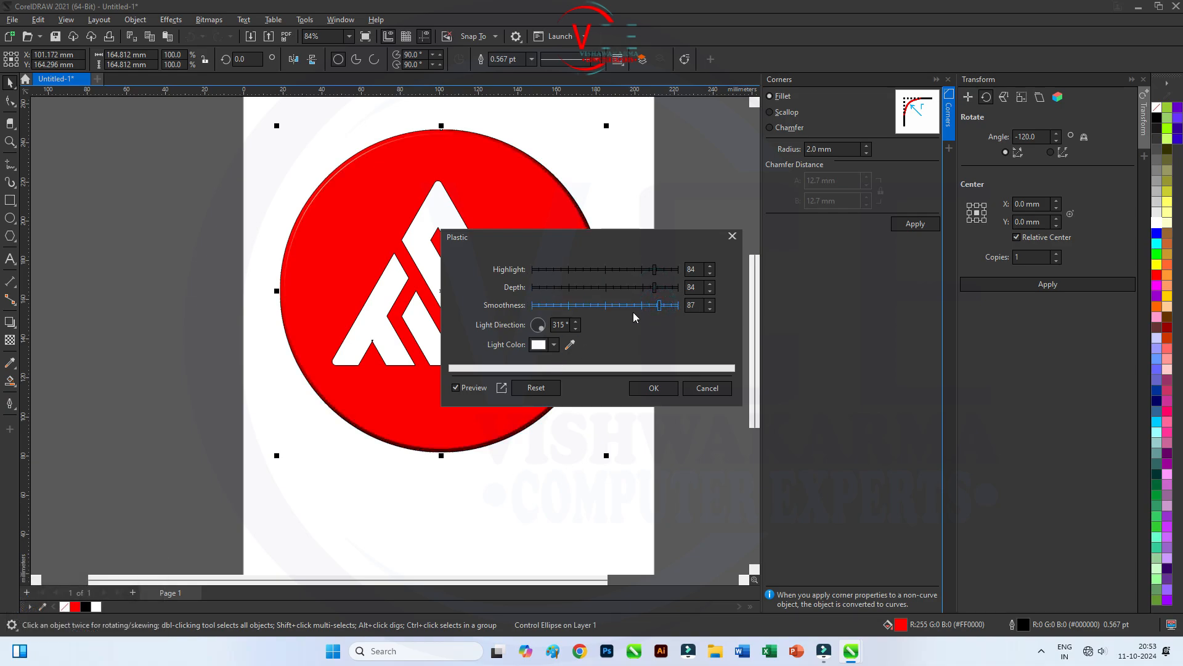
Set the red circle's Plastic effect to Highlight 89, Depth 94 and Smoothness 99, and apply it
left_click(670, 288)
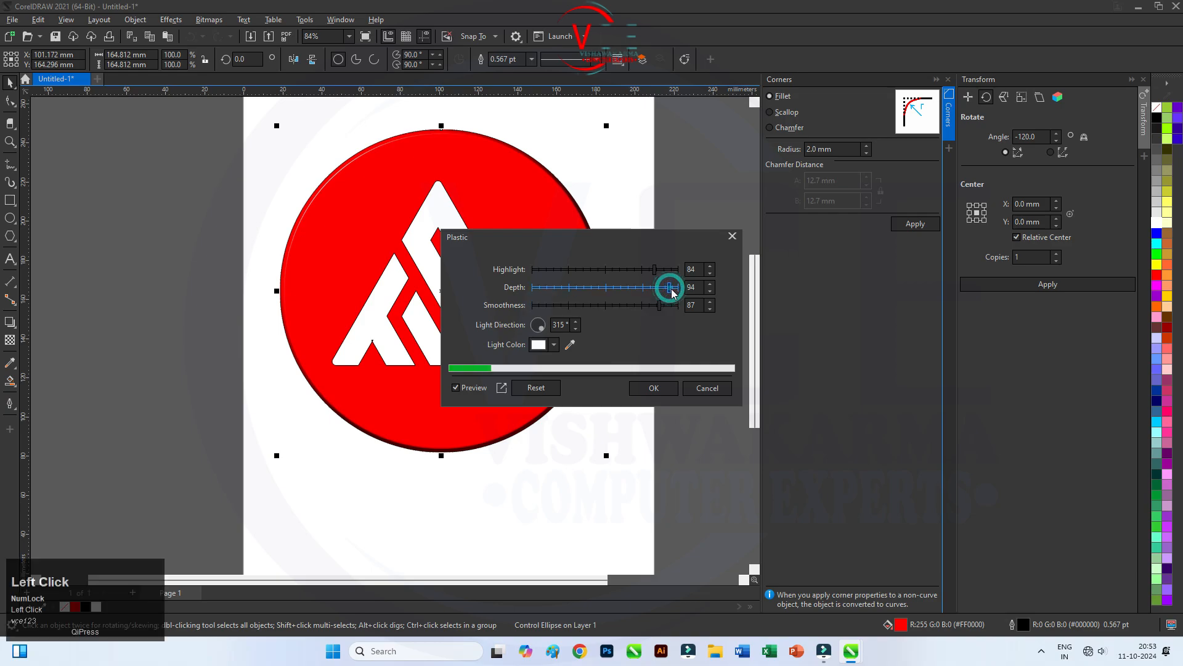
left_click(674, 270)
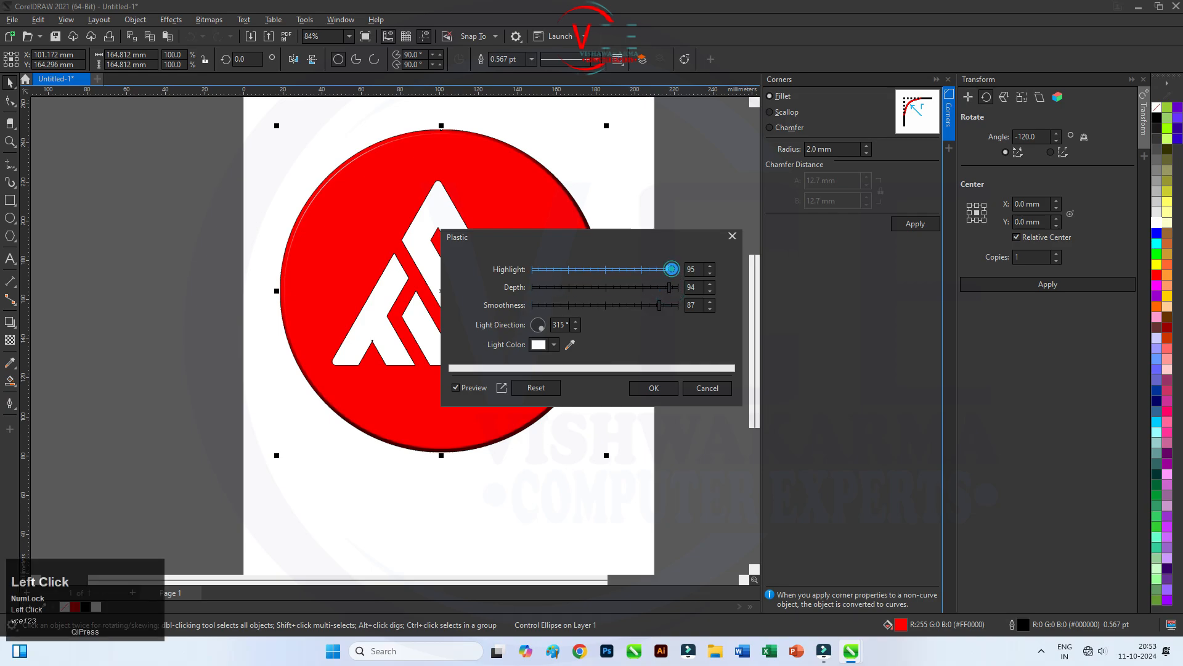
left_click(662, 269)
left_click(676, 305)
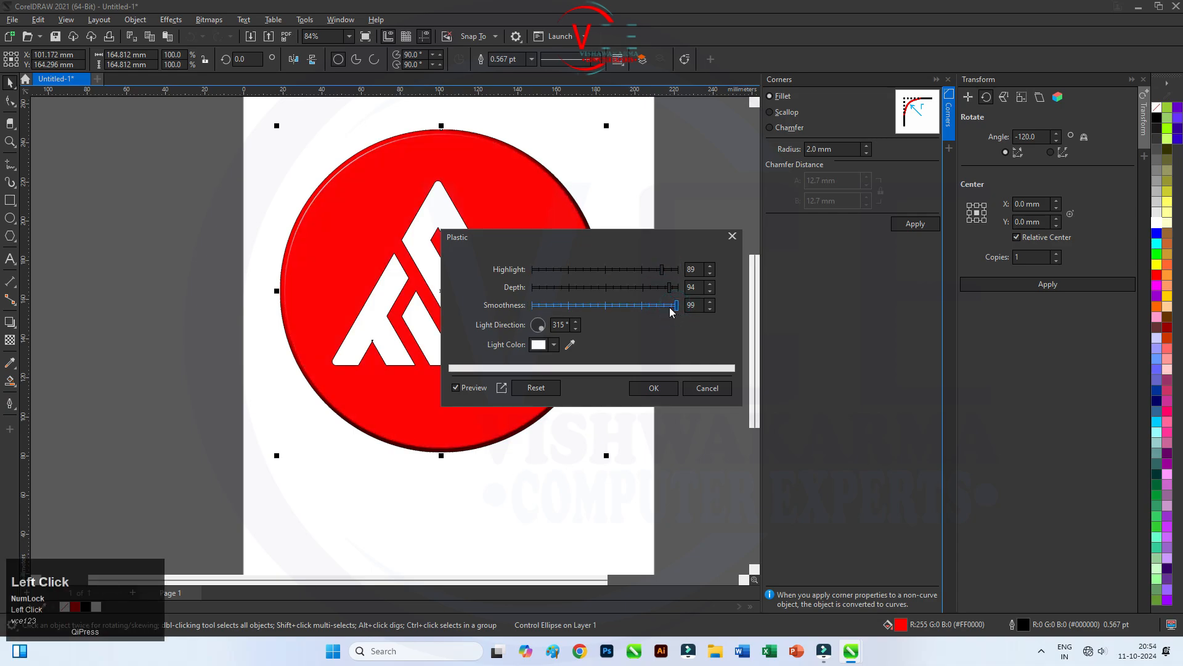
left_click(651, 388)
left_click(642, 371)
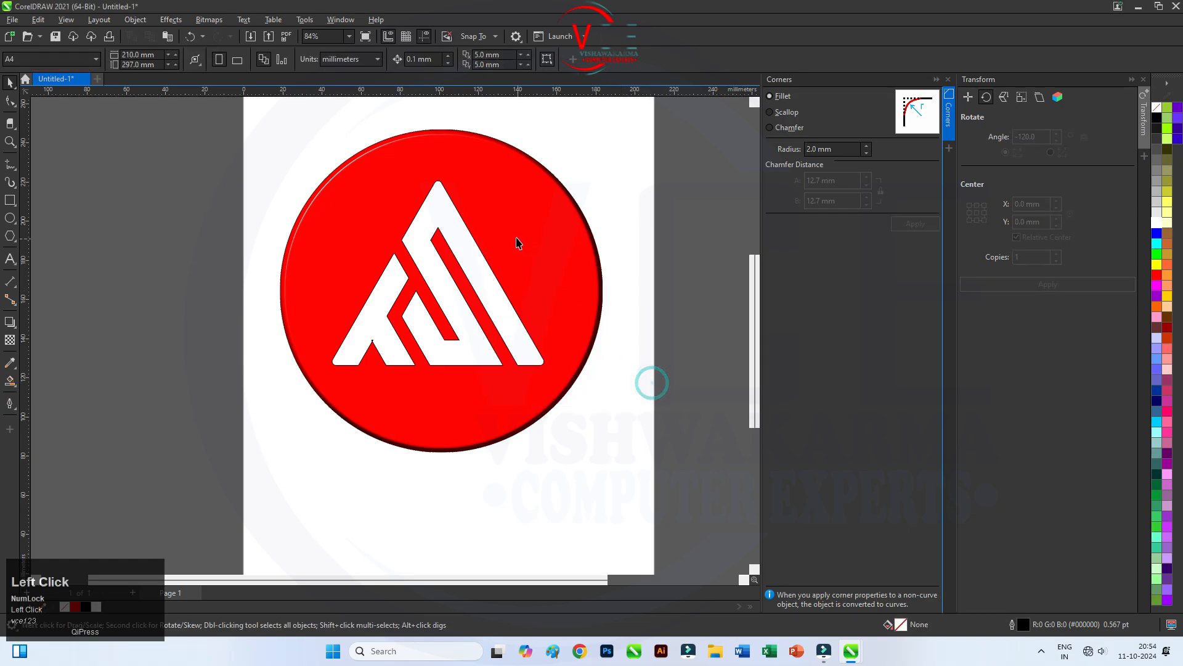
Apply an Elephant Skin texture with Age 49 to the red circle
scroll(452, 193, "up", 2)
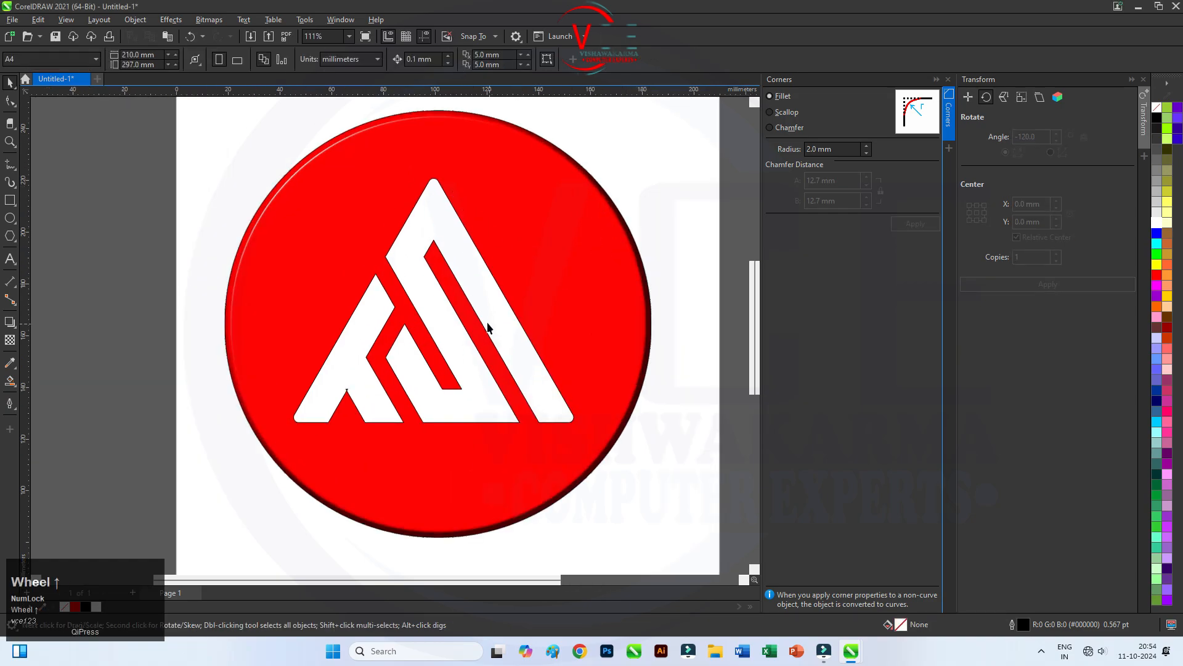
left_click(567, 220)
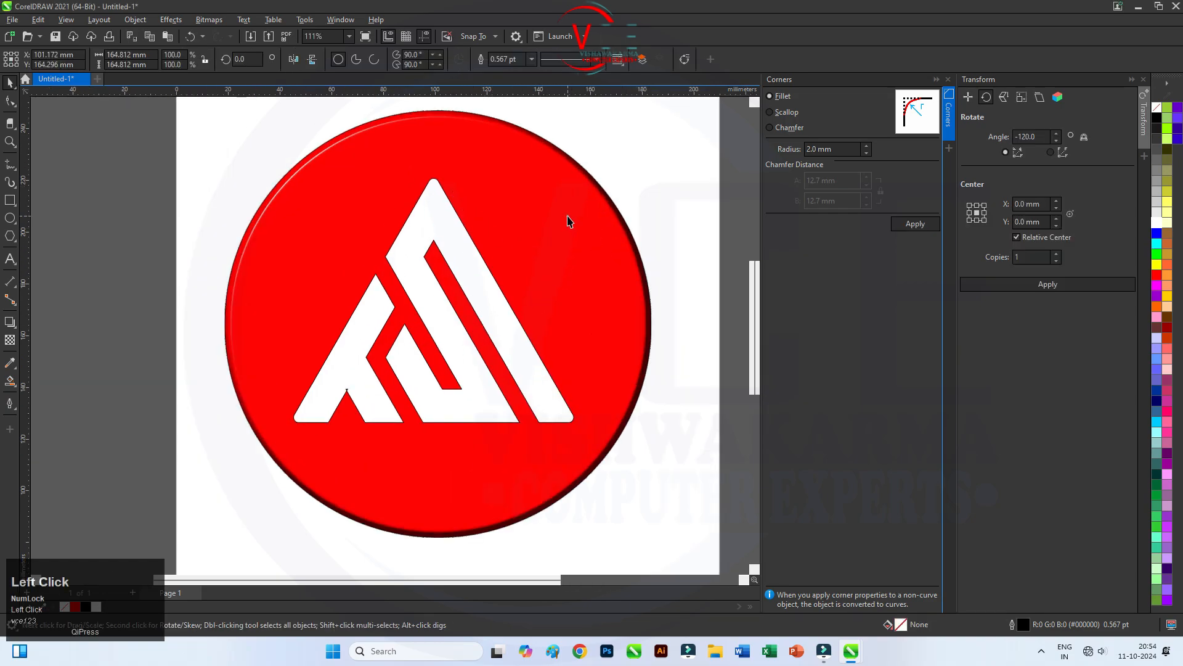
left_click(209, 20)
mouse_move(171, 20)
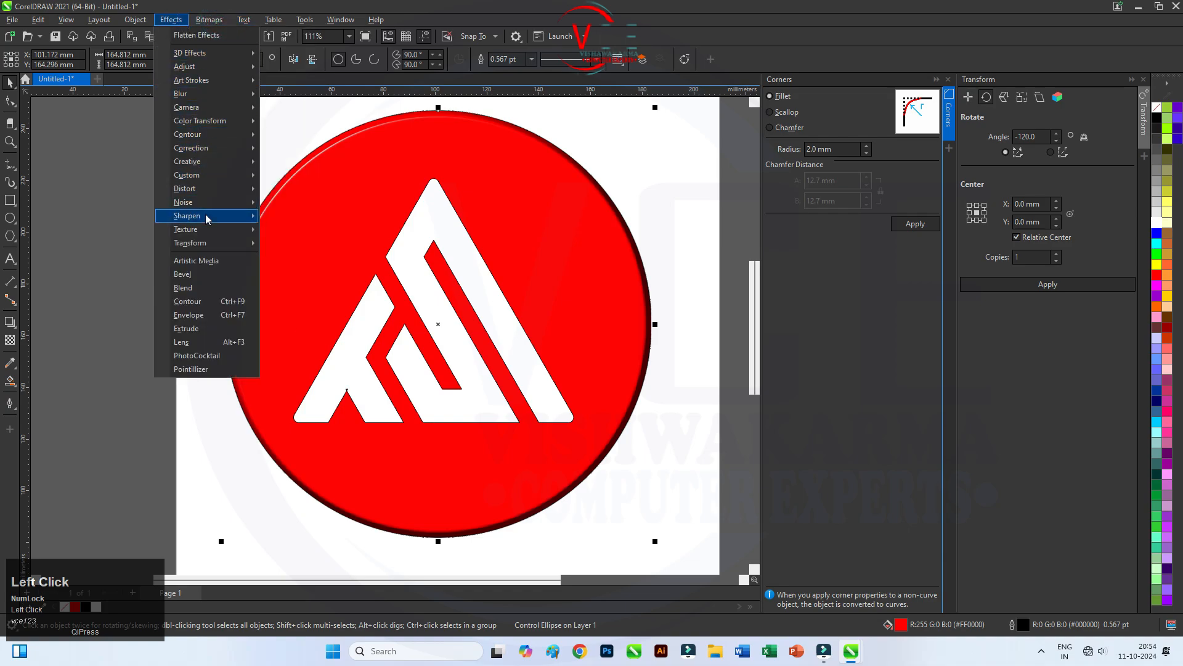
mouse_move(210, 232)
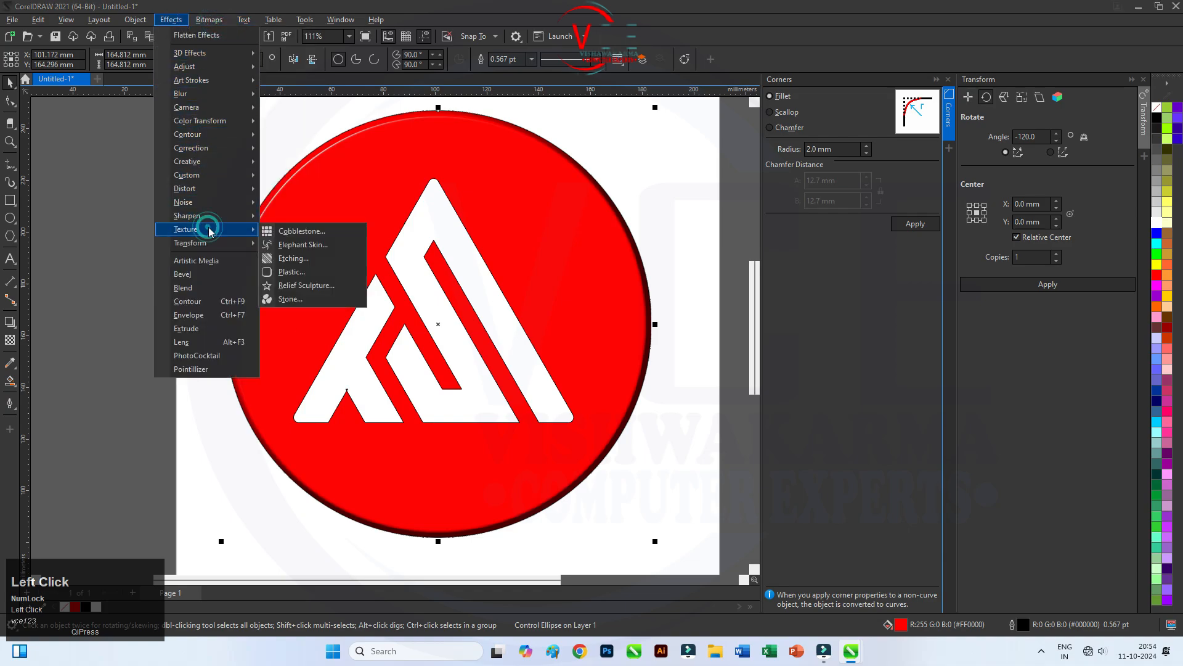
left_click(292, 245)
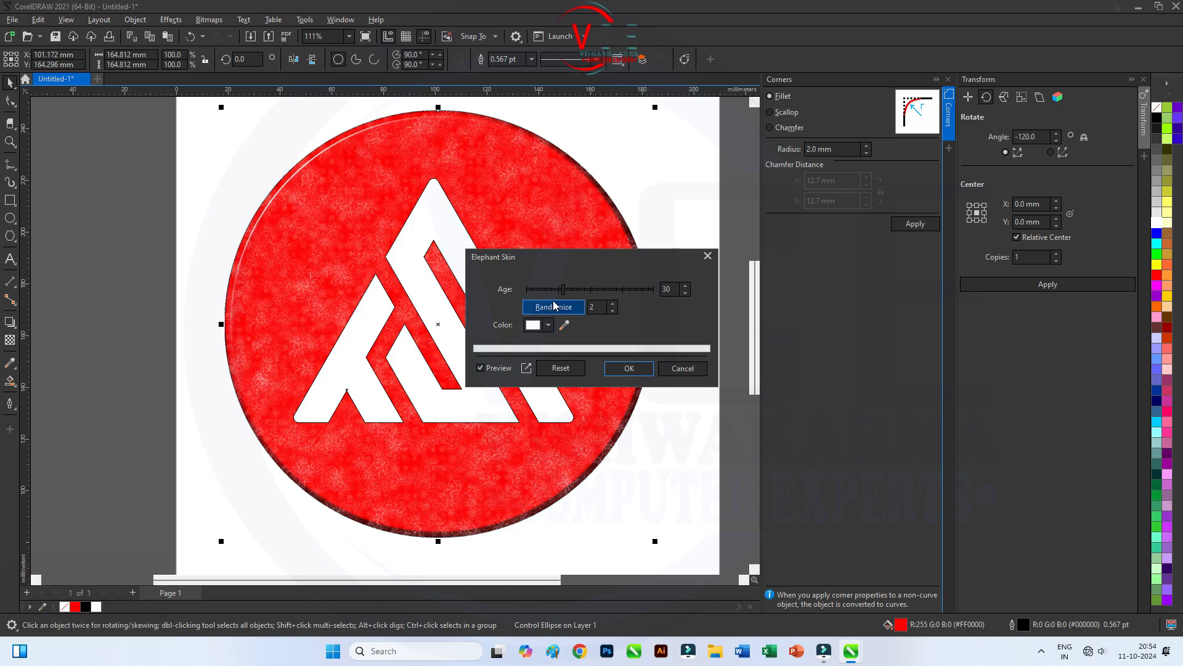
left_click(588, 290)
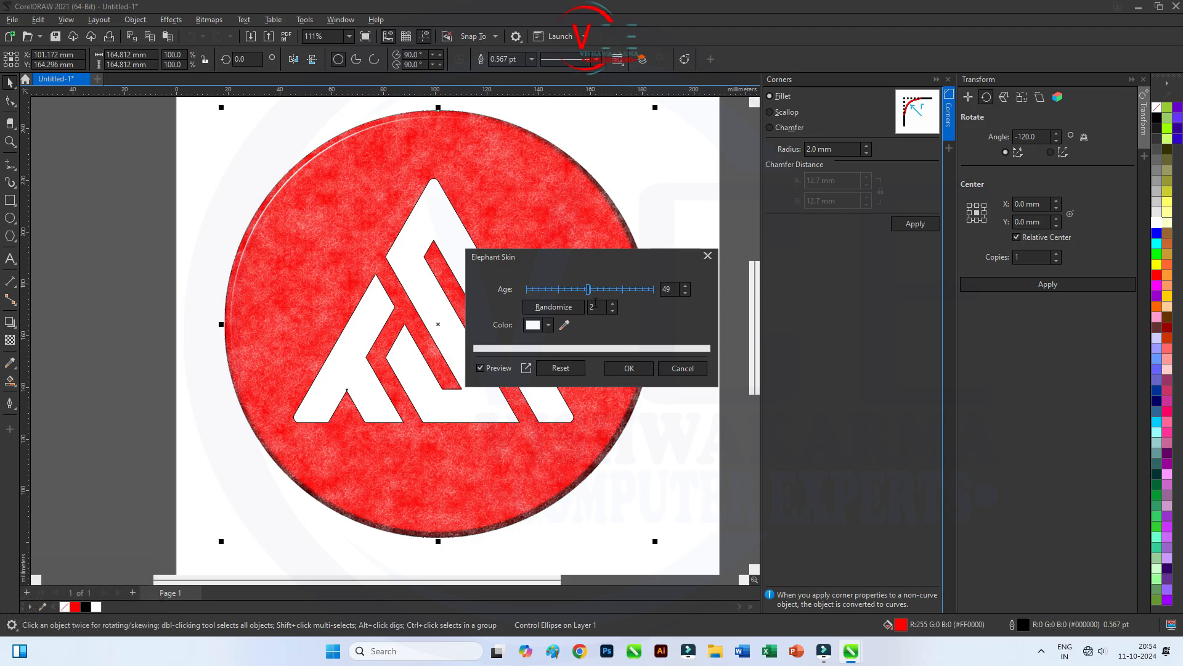
left_click(628, 369)
left_click(636, 162)
Duplicate the complete circle logo horizontally beside the original, centered at about X 280.334 mm
scroll(491, 224, "up", 3)
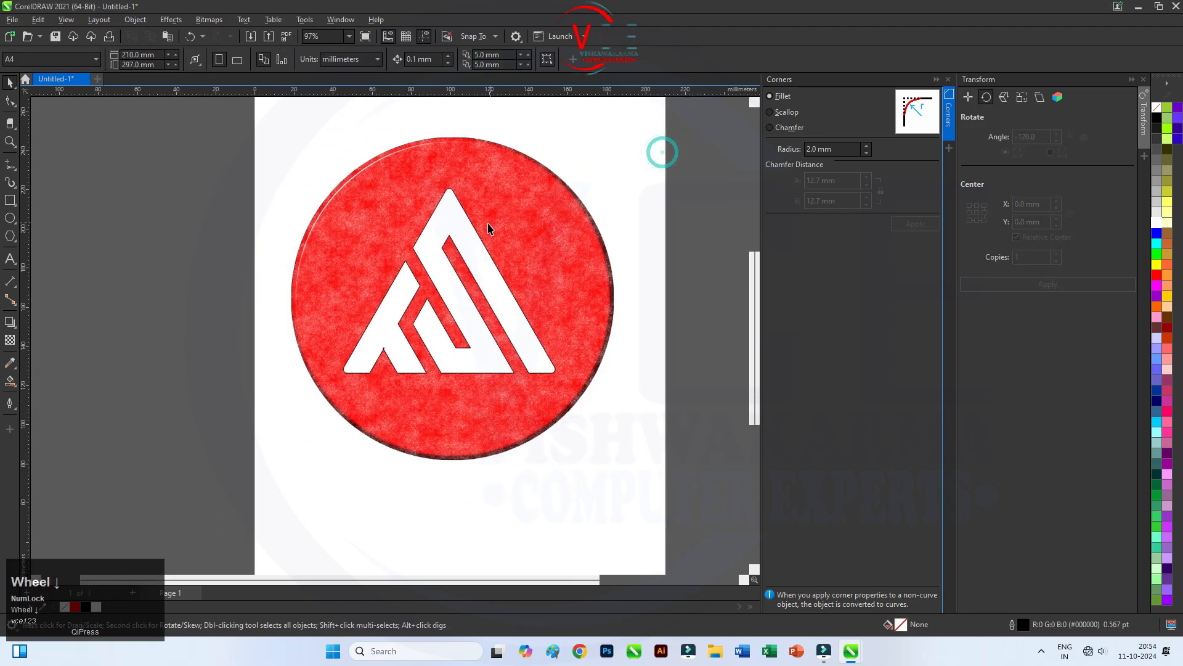
scroll(297, 198, "down", 2)
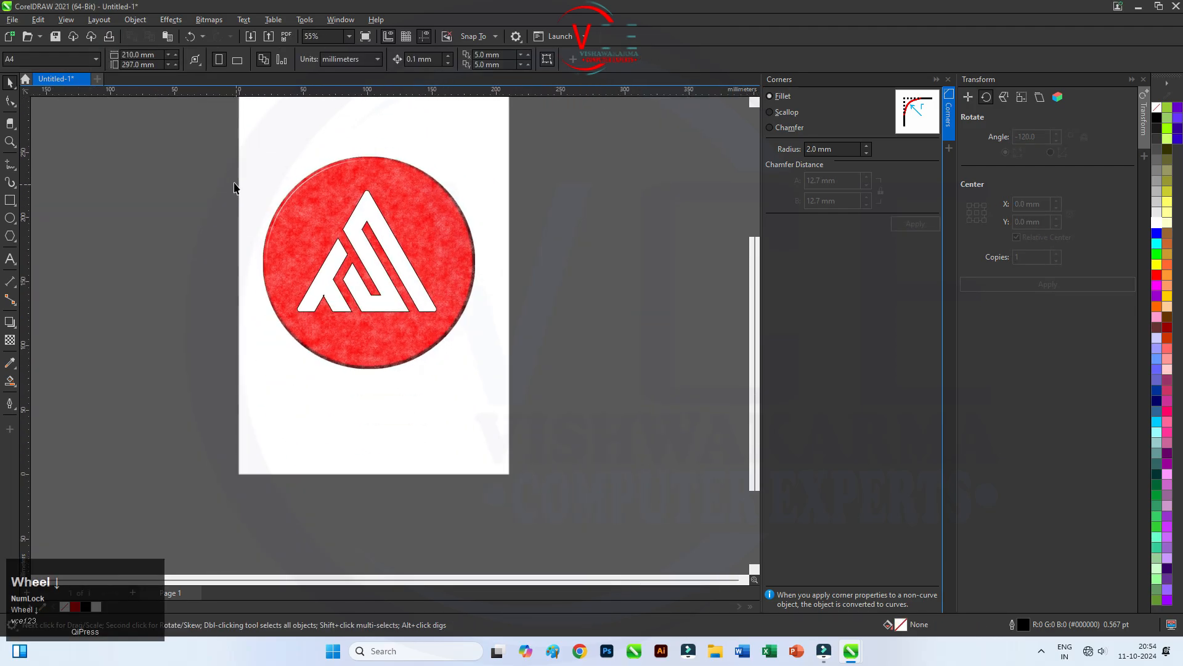
left_click_drag(234, 142, 530, 420)
left_click_drag(310, 251, 537, 263)
right_click(537, 263, "shift")
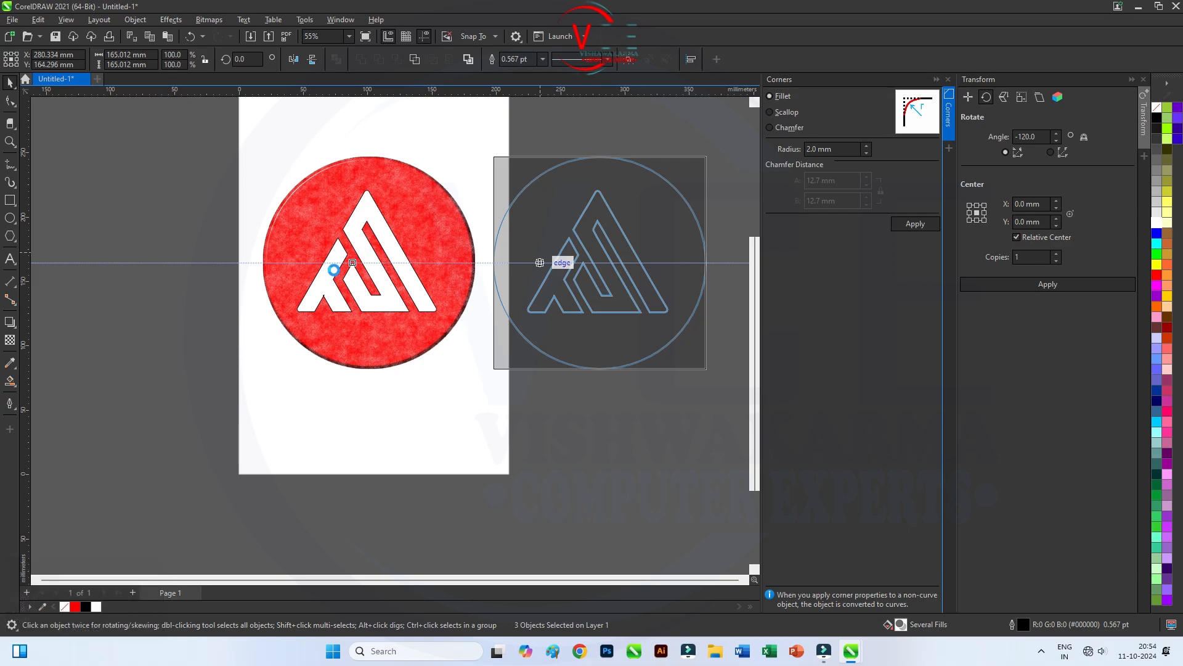
left_click_drag(540, 263, 539, 263)
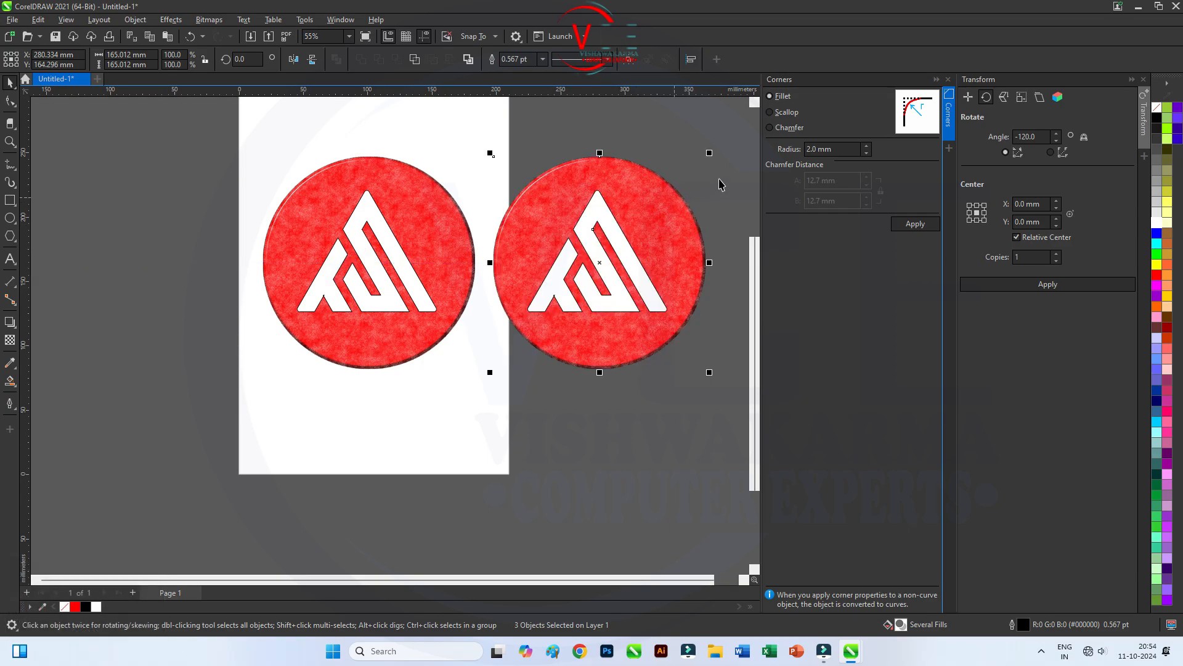
Apply an Elephant Skin texture with Age 61 to the red circle of the duplicated logo
scroll(737, 172, "up", 2)
scroll(515, 220, "down", 2)
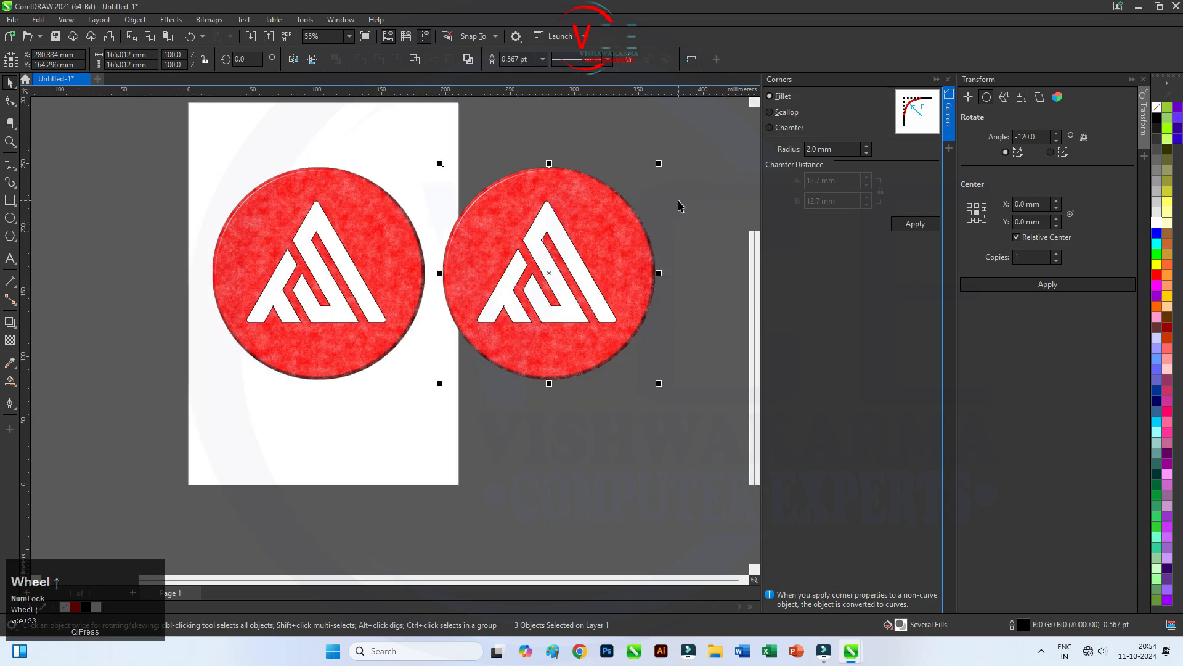
scroll(679, 206, "up", 2)
left_click(570, 248)
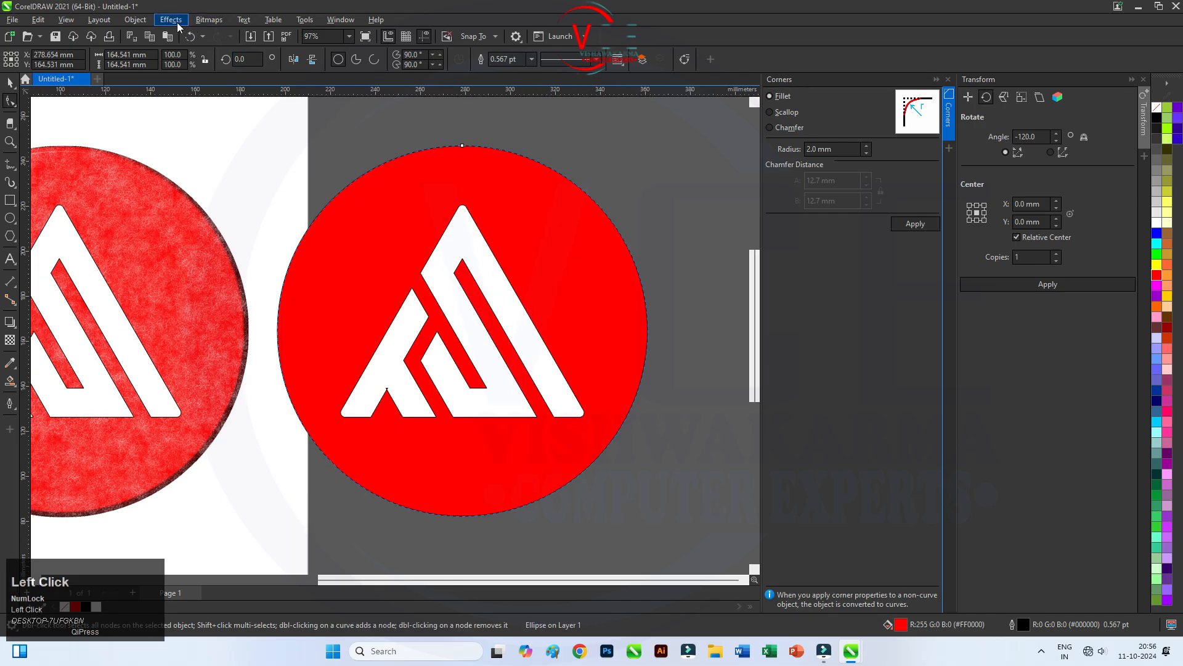
left_click(174, 20)
mouse_move(242, 231)
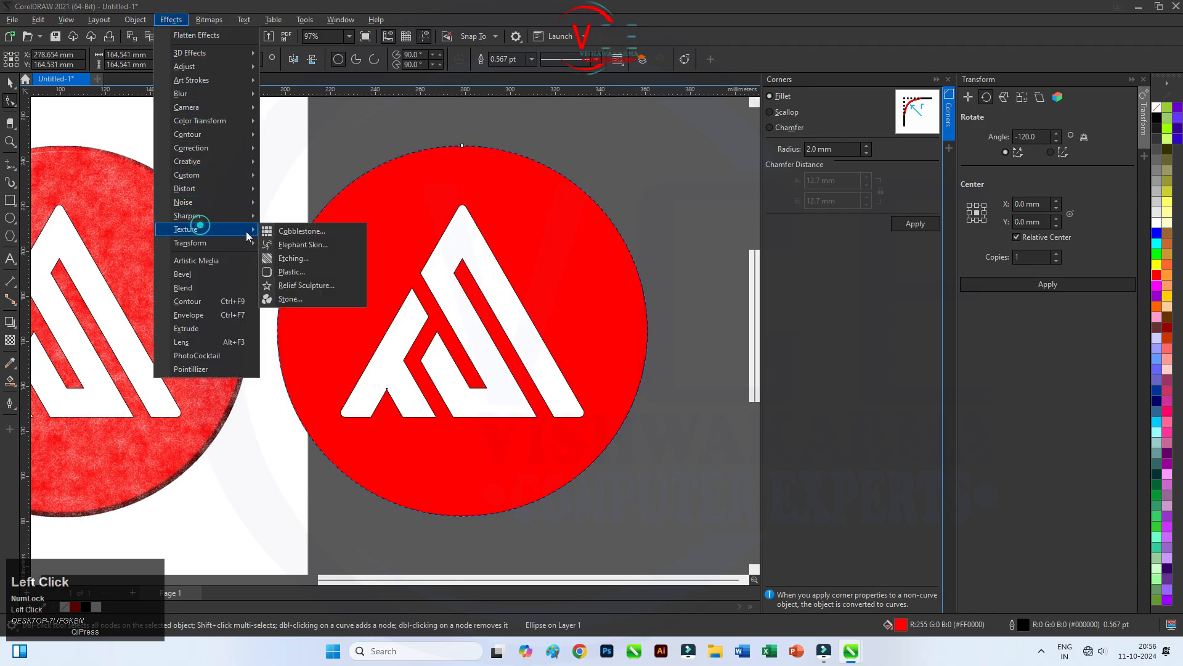
left_click(302, 245)
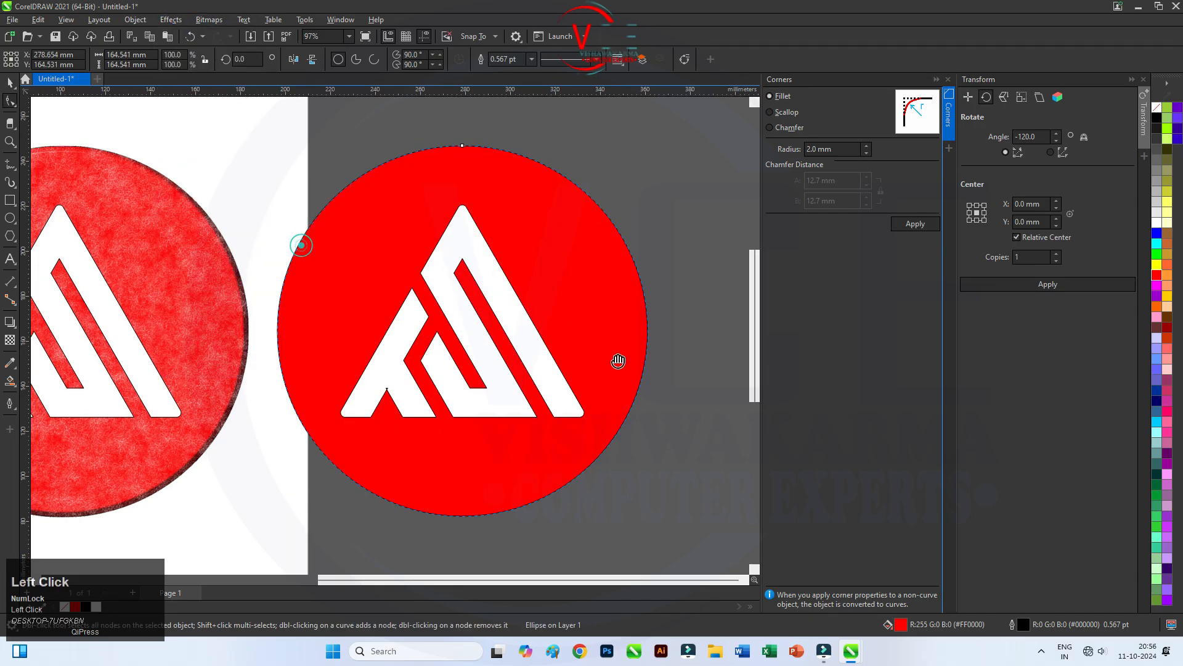
left_click_drag(589, 289, 617, 290)
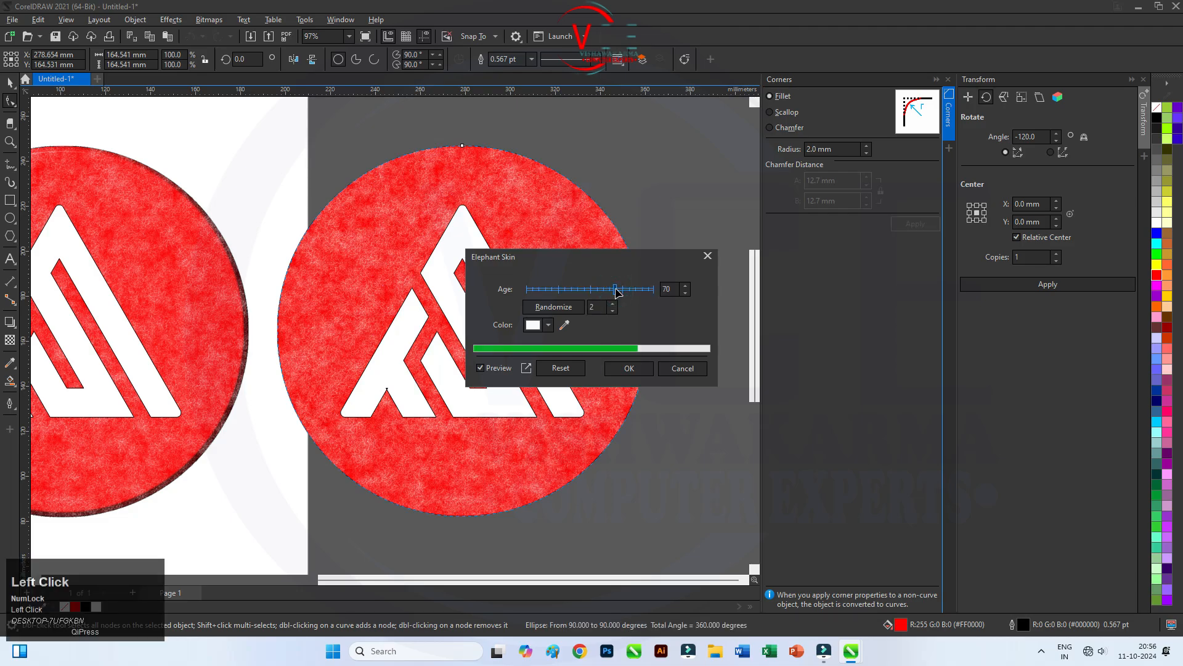
left_click_drag(604, 291, 591, 291)
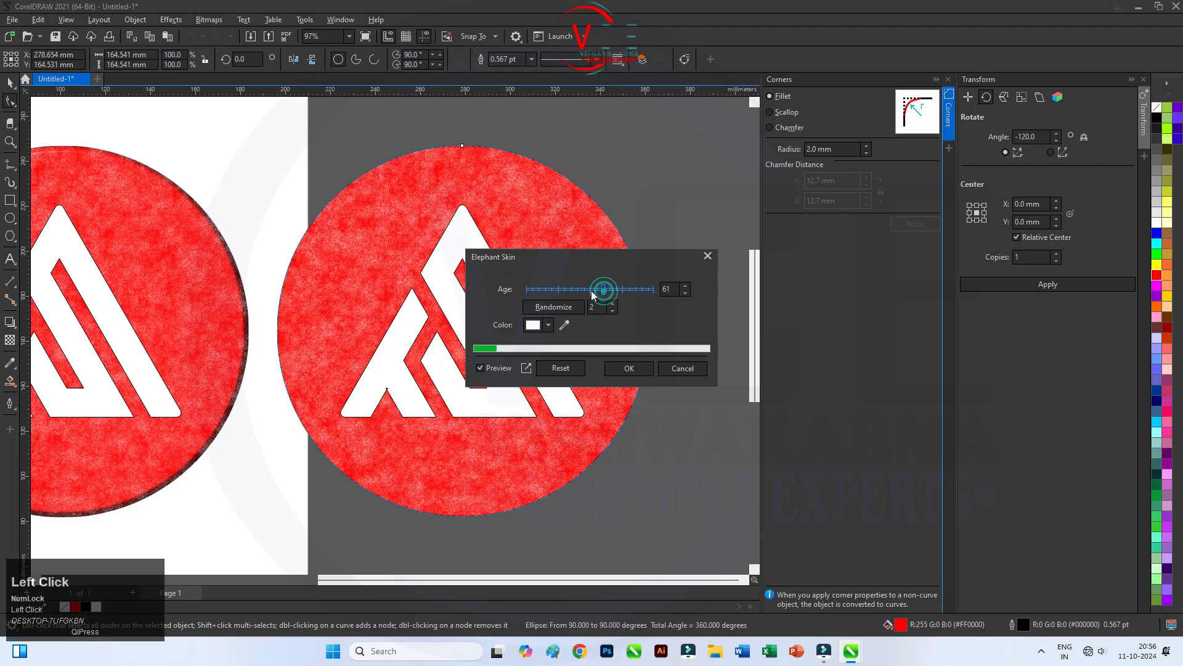
left_click(647, 370)
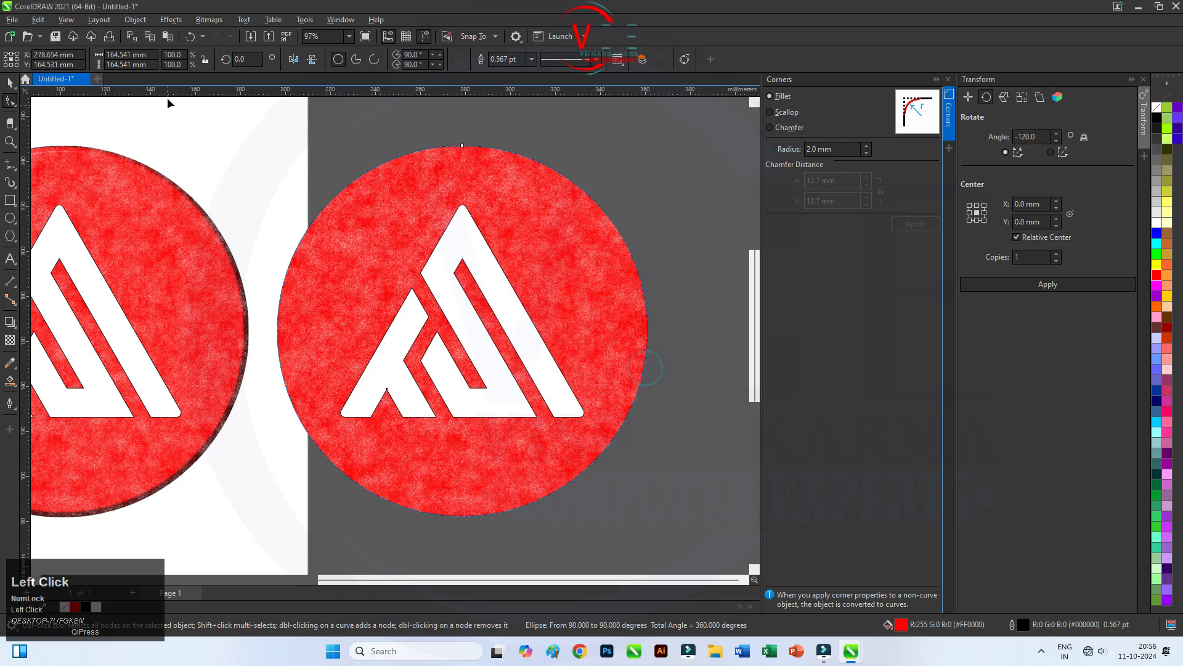
Add a Plastic texture to the duplicated red circle with Highlight 89, Depth 36 and Smoothness 25
left_click(172, 21)
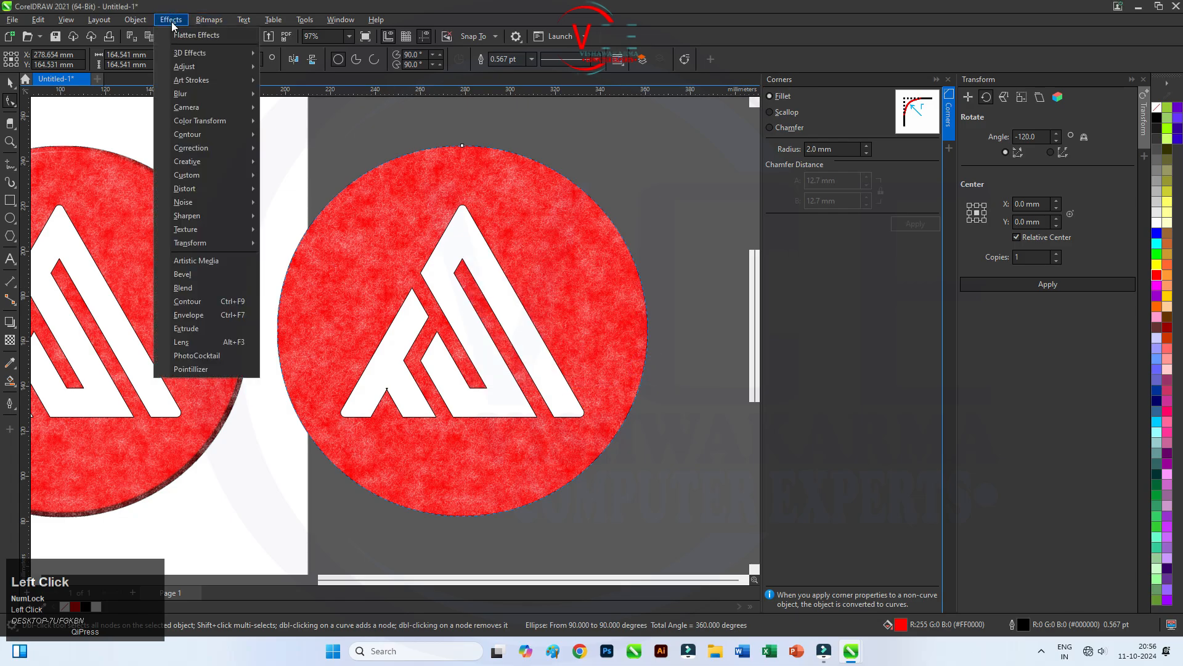
left_click(230, 228)
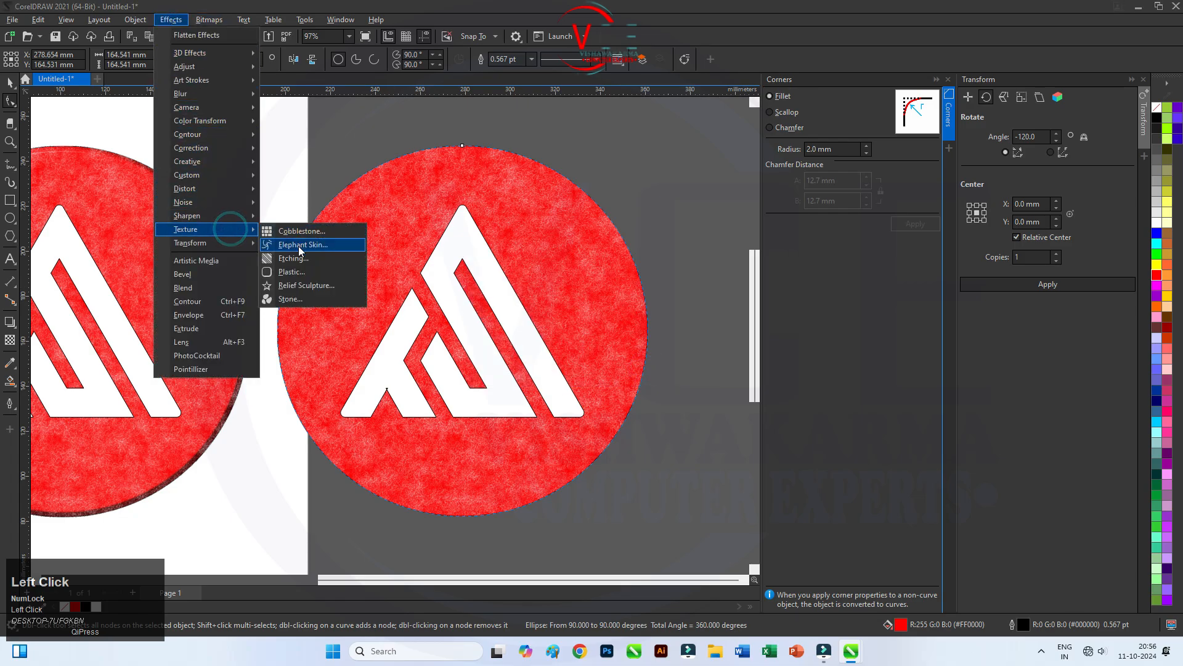
left_click(299, 271)
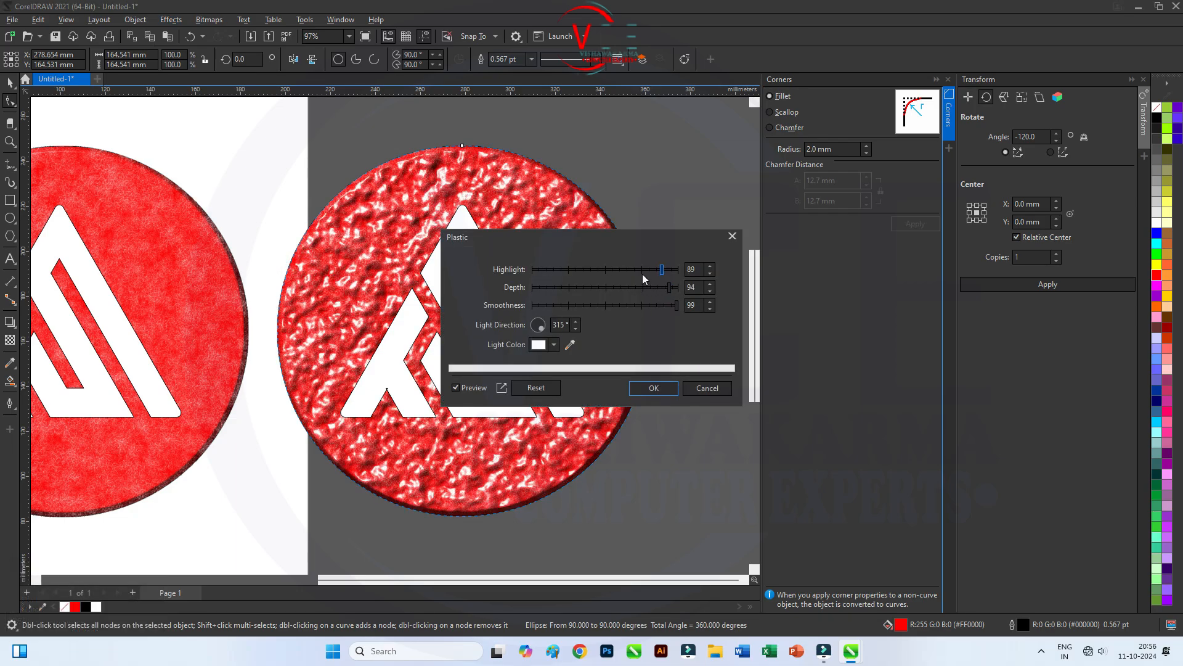
left_click(593, 288)
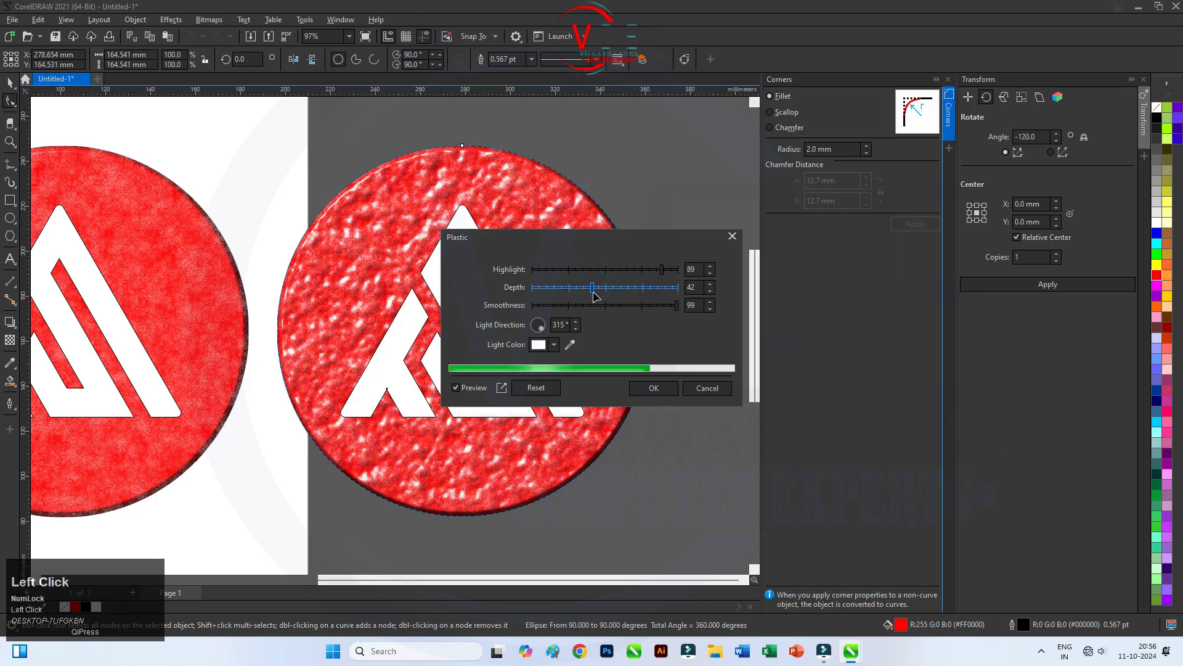
left_click(588, 305)
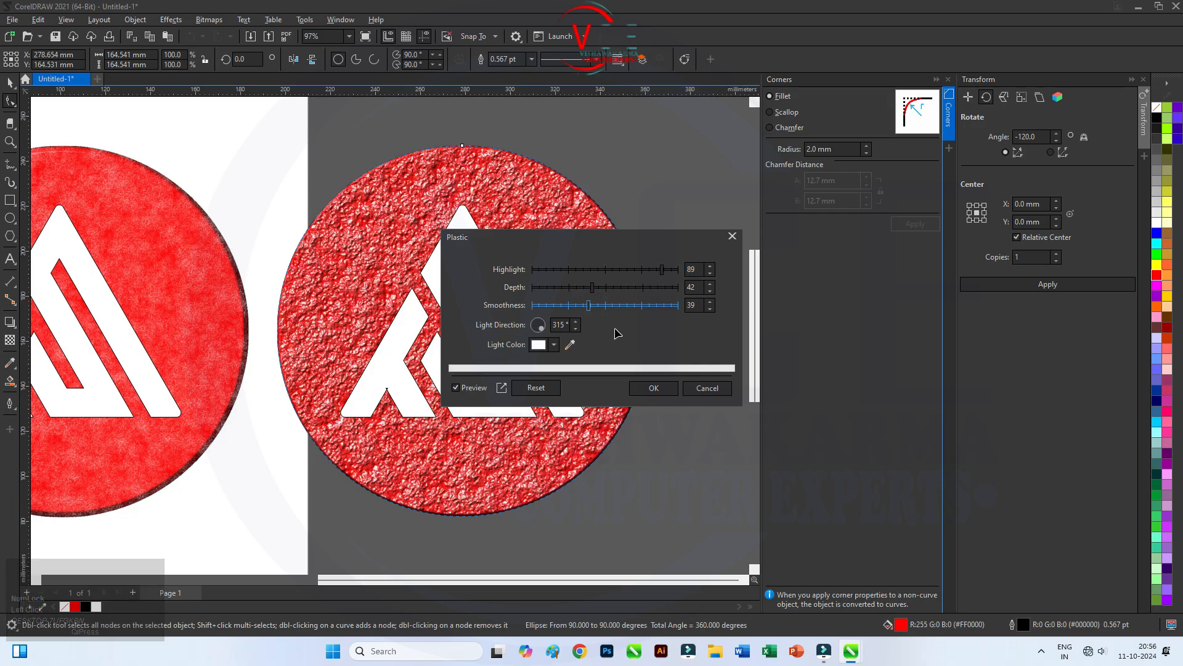
left_click(567, 306)
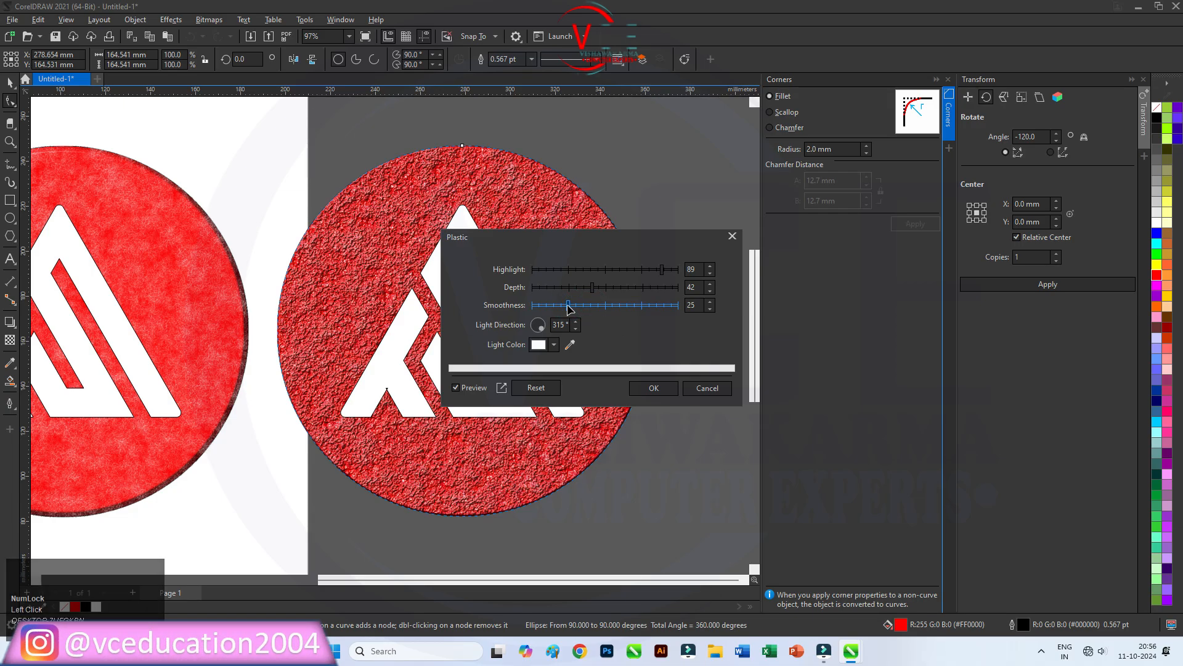
left_click(584, 288)
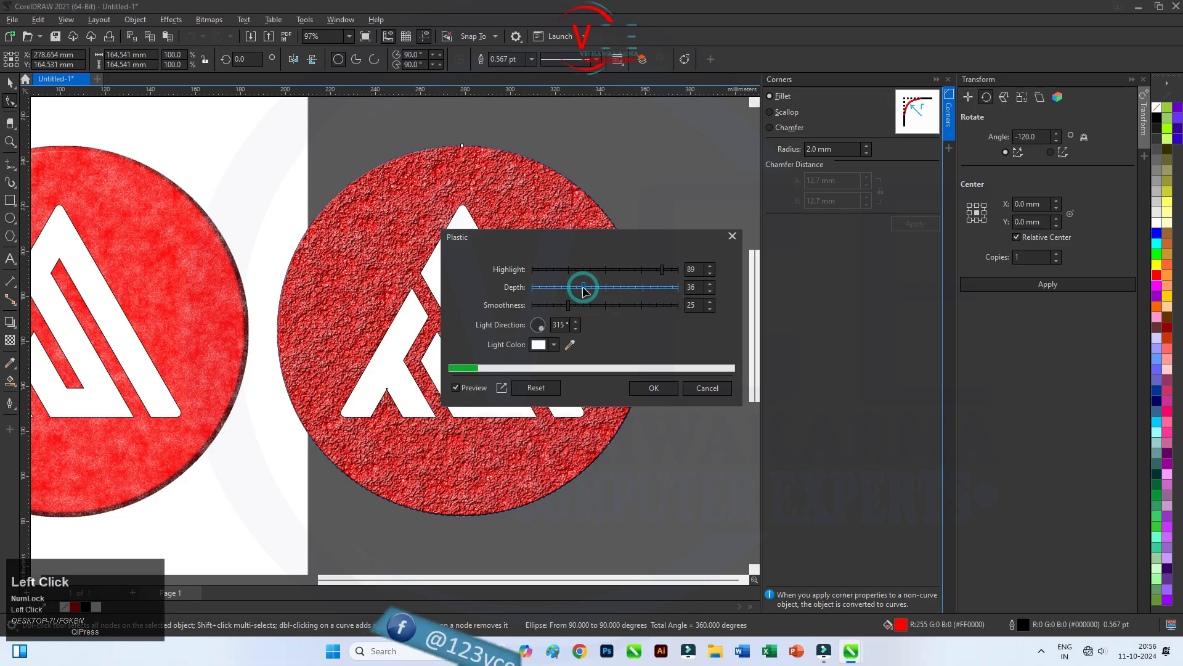
left_click(666, 390)
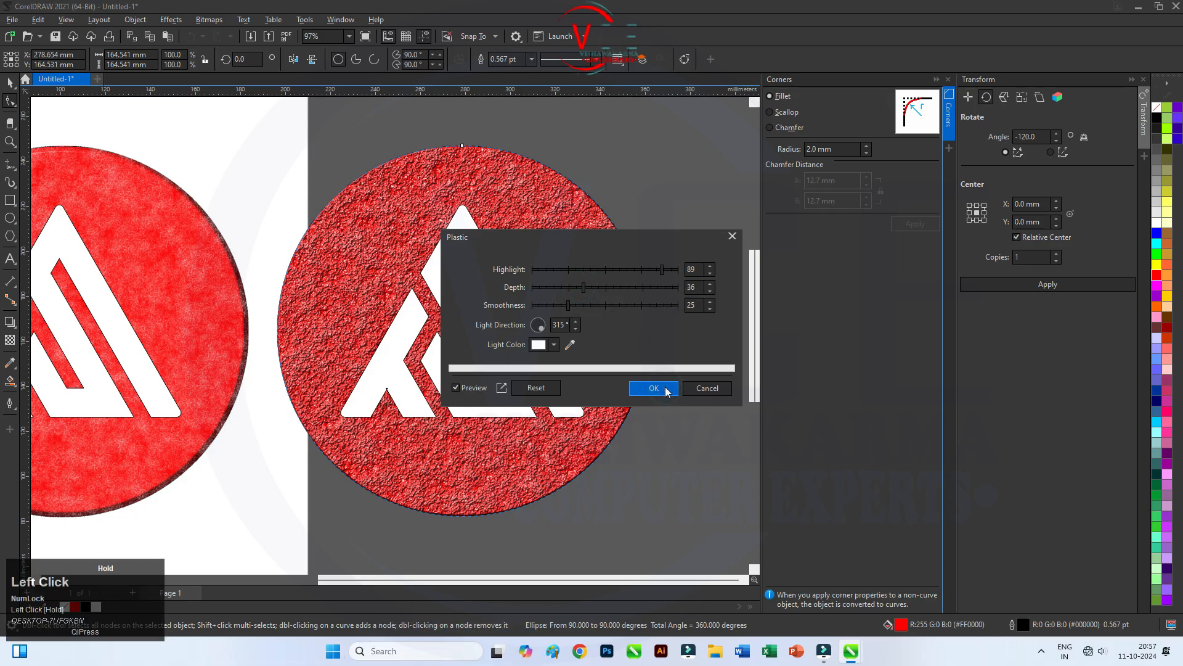
left_click(675, 295)
Examine the surface textures of the two circle logos up close and side by side
scroll(690, 247, "up", 2)
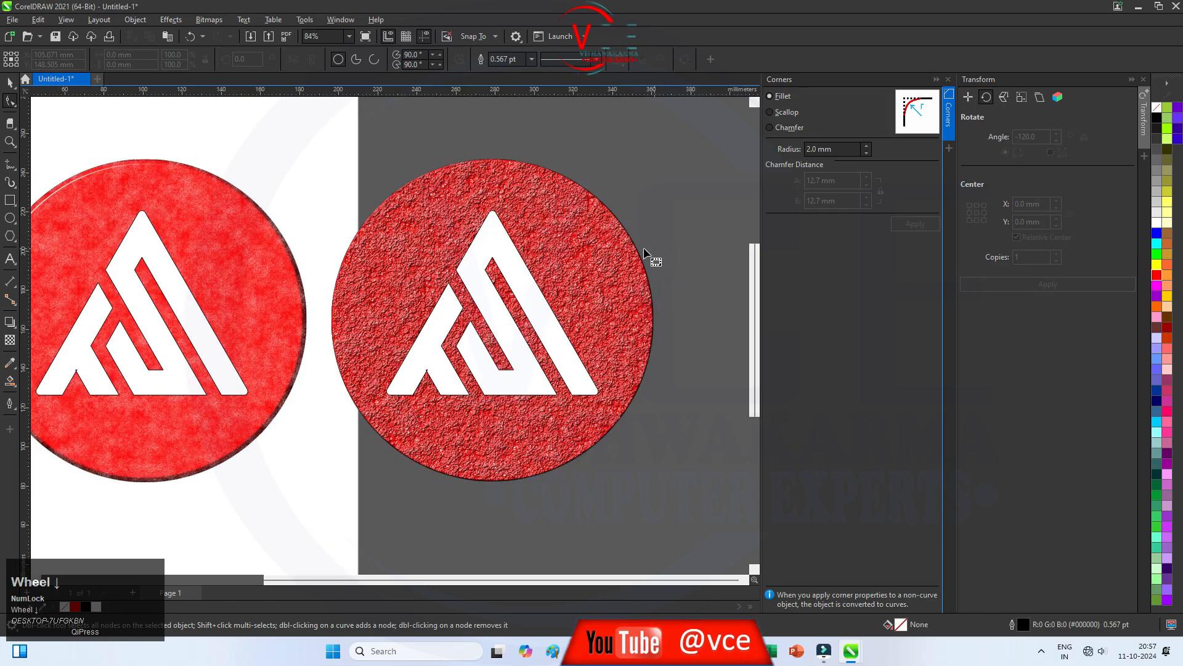
scroll(558, 288, "up", 1)
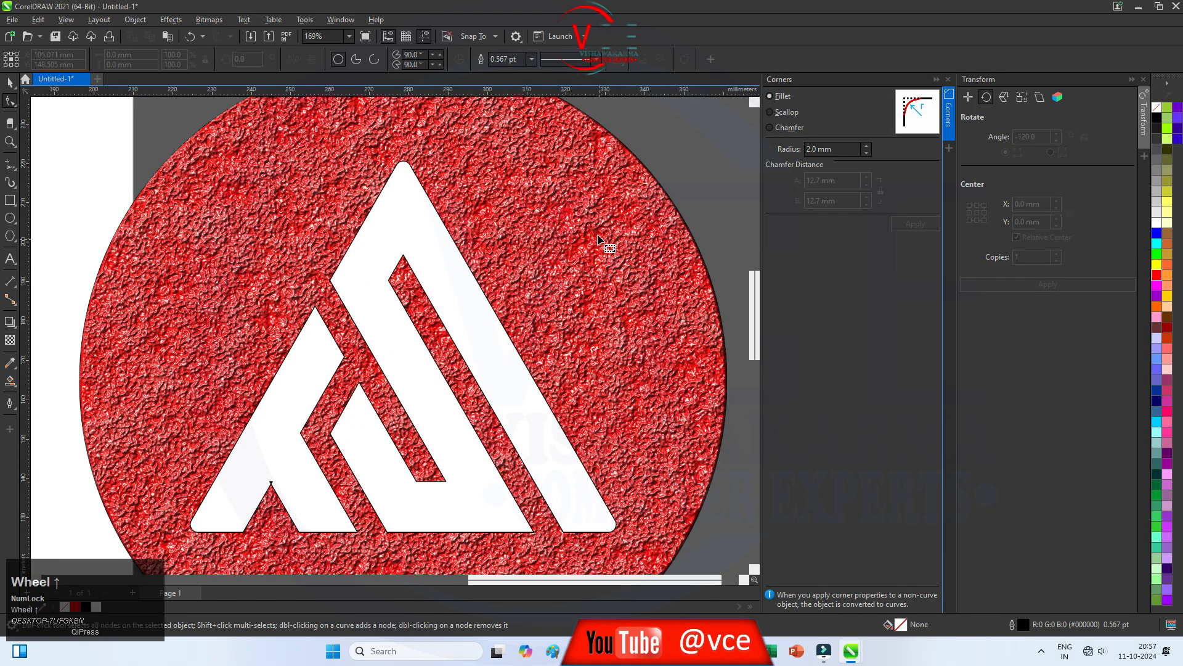
scroll(598, 239, "down", 2)
scroll(635, 242, "down", 1)
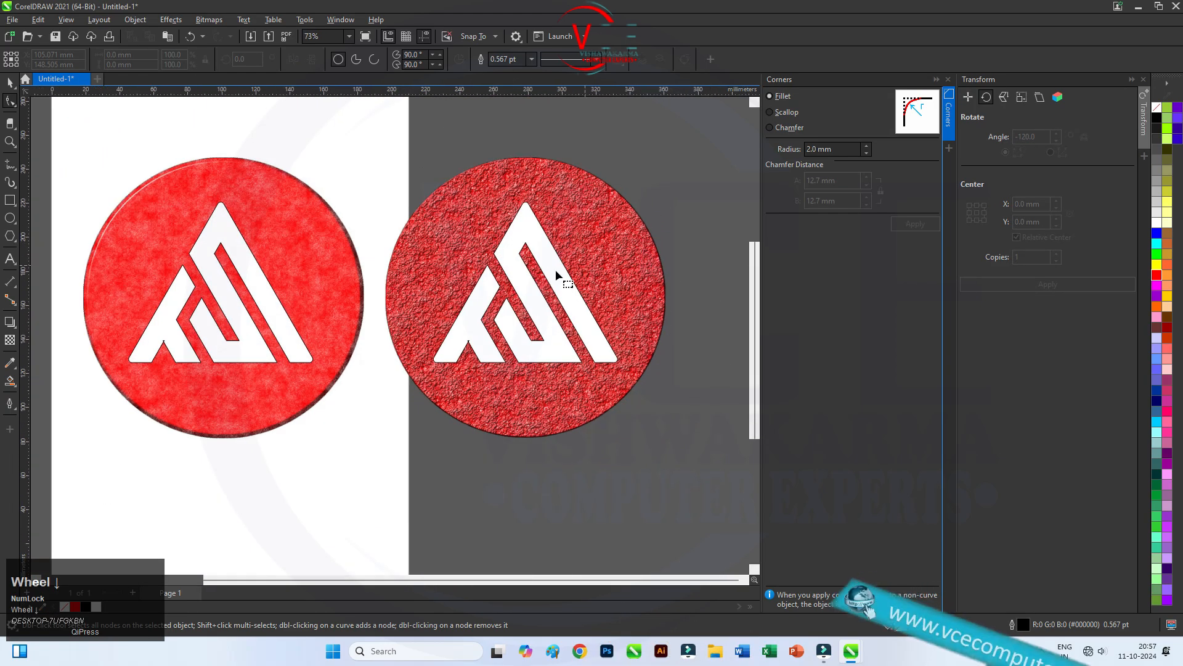
scroll(228, 259, "up", 2)
scroll(345, 259, "down", 2)
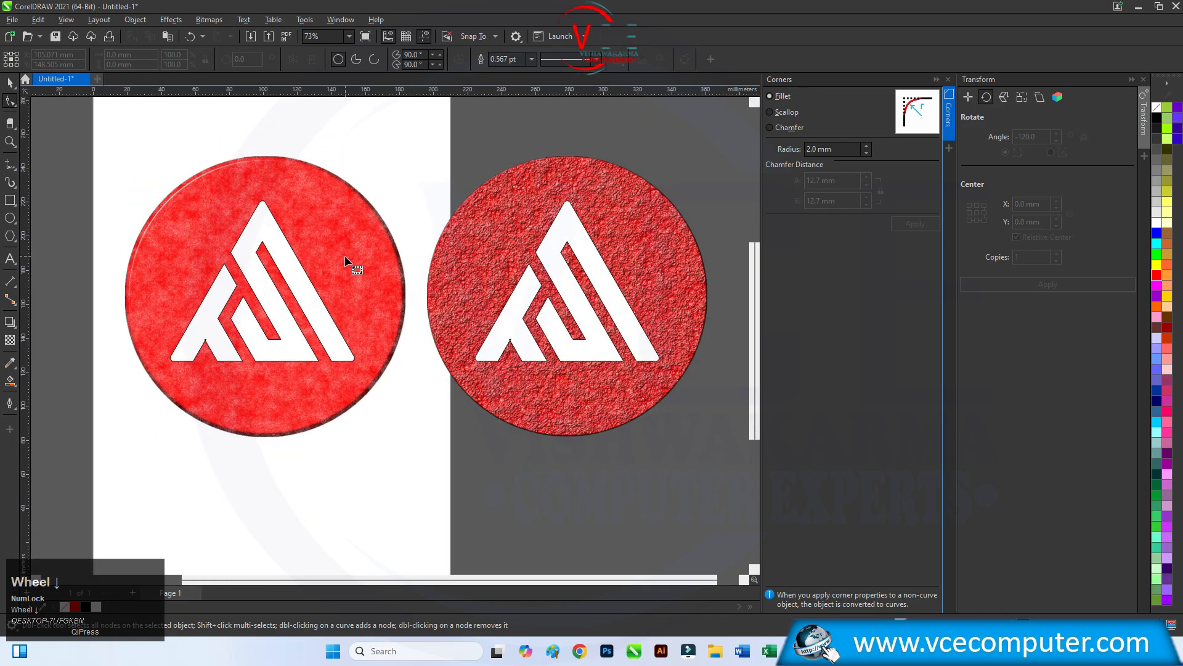
scroll(493, 259, "down", 1)
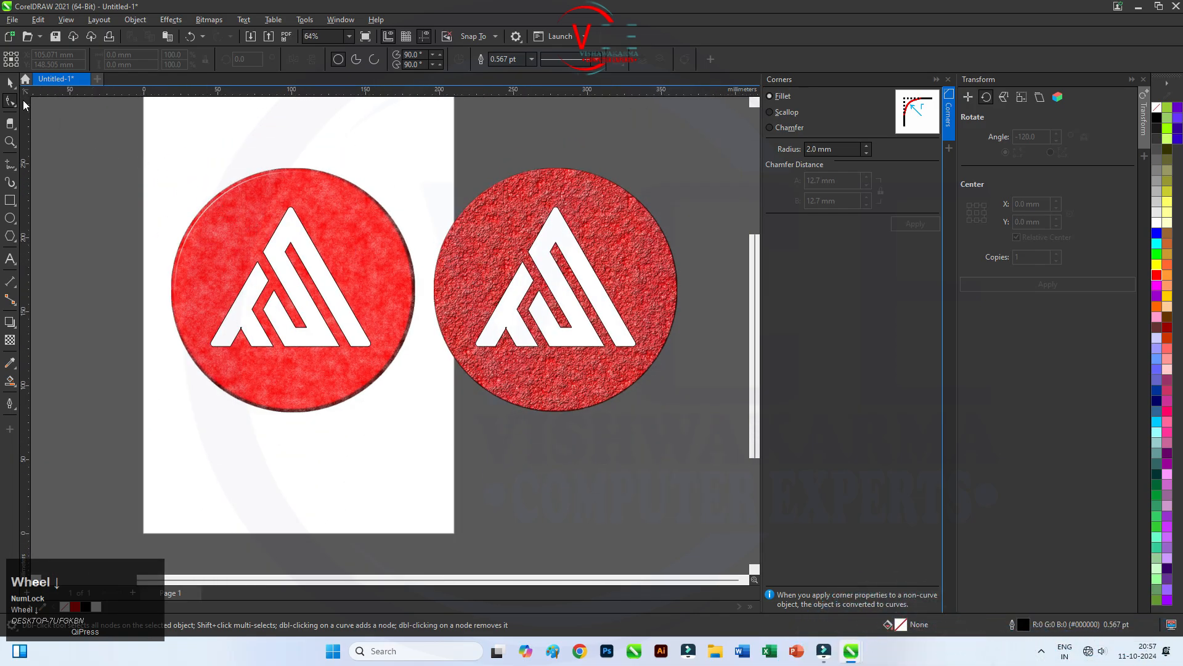
Draw a rectangle about 368 by 190 mm covering both circle logos and fill it with black
left_click(10, 200)
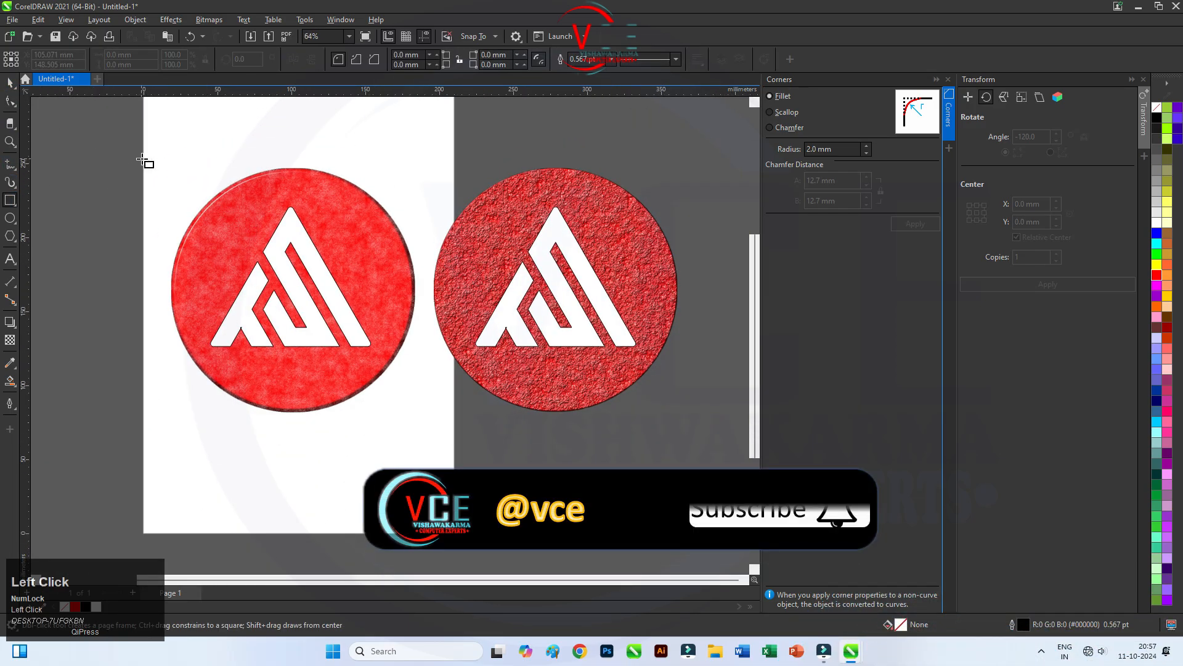
left_click_drag(186, 182, 696, 431)
left_click(1159, 117)
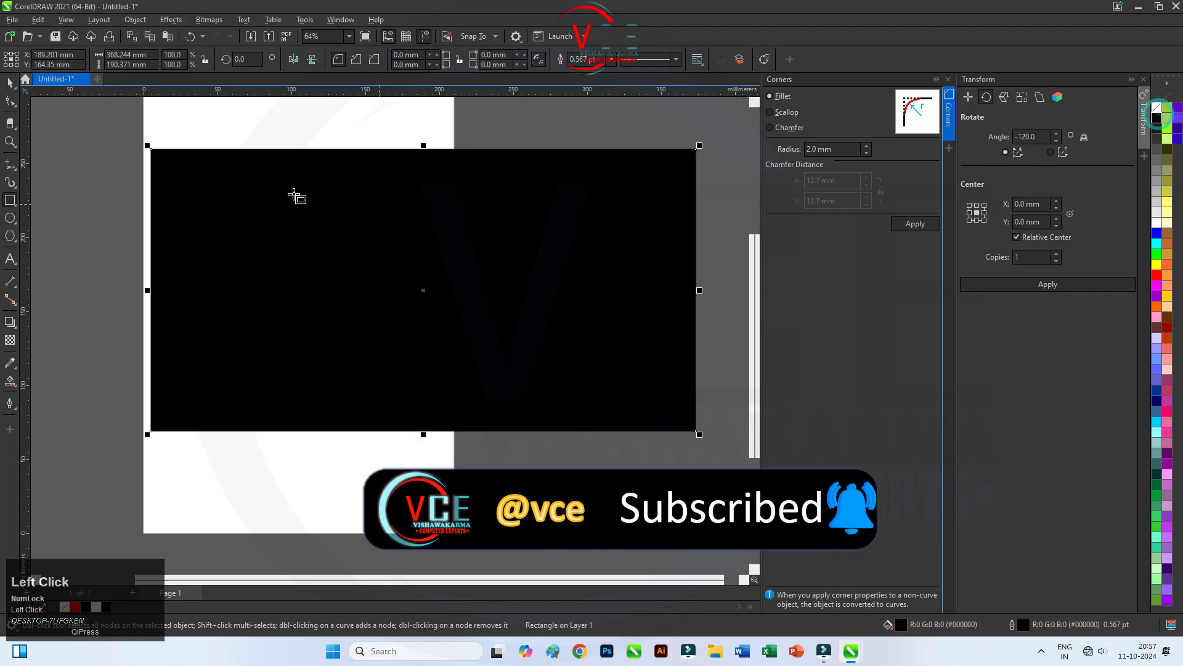
Send the black rectangle behind both circle logos and close the Corners docker
right_click(258, 195)
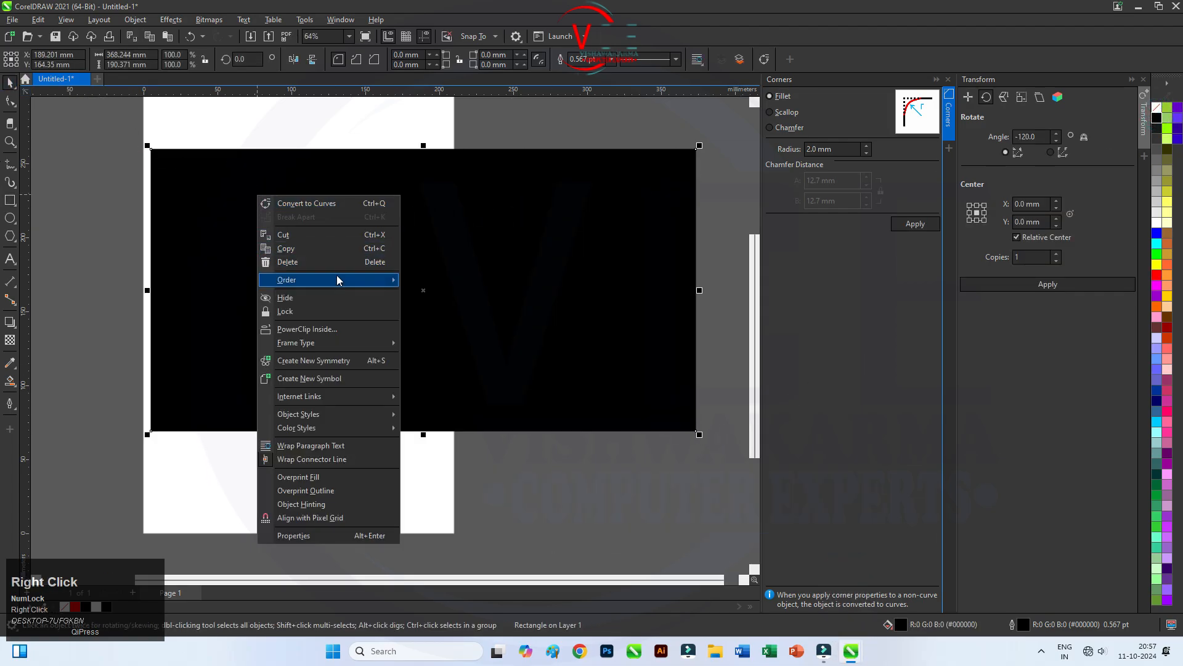
mouse_move(340, 282)
left_click(432, 297)
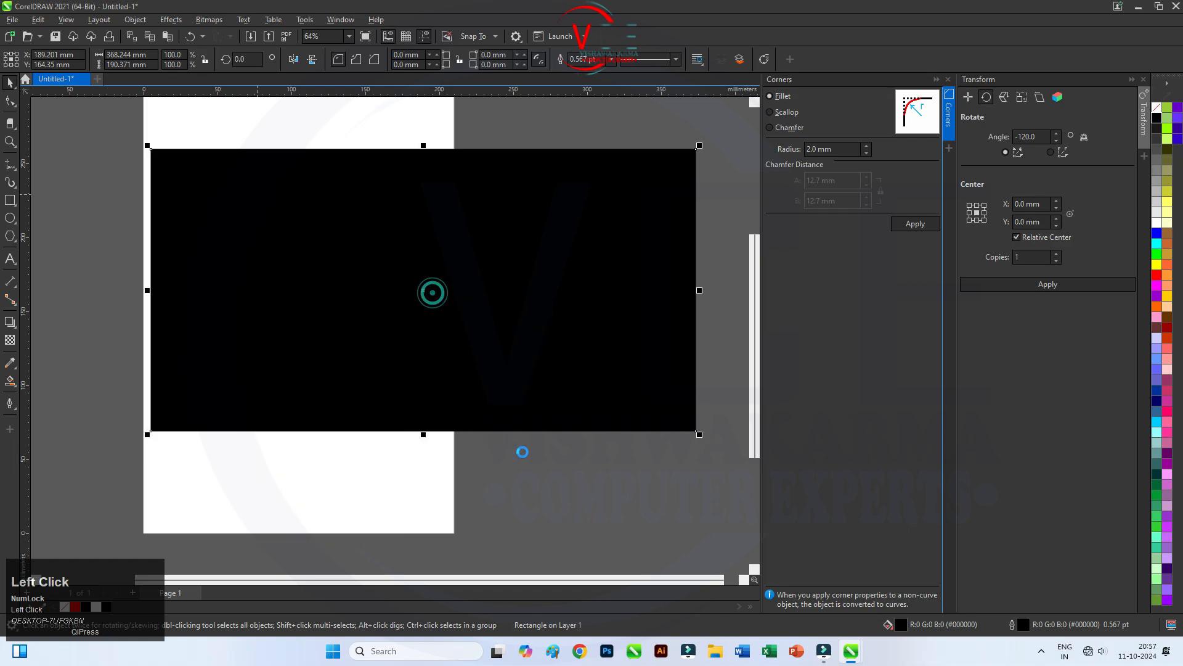
left_click(551, 463)
scroll(446, 246, "up", 1)
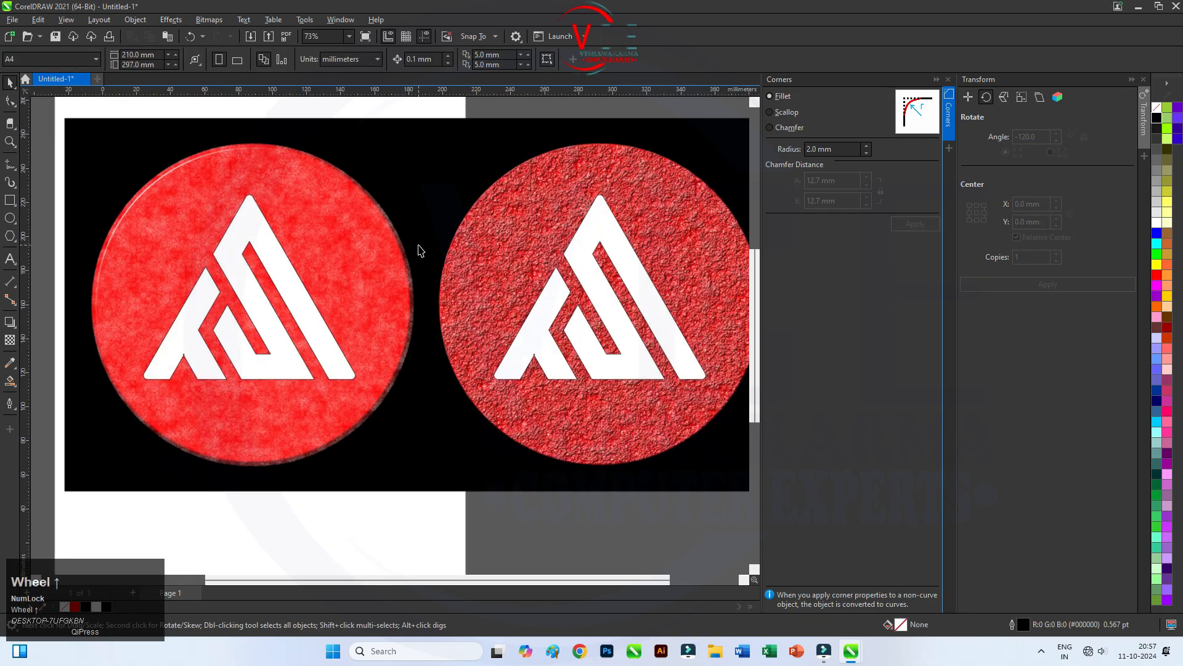
left_click(948, 79)
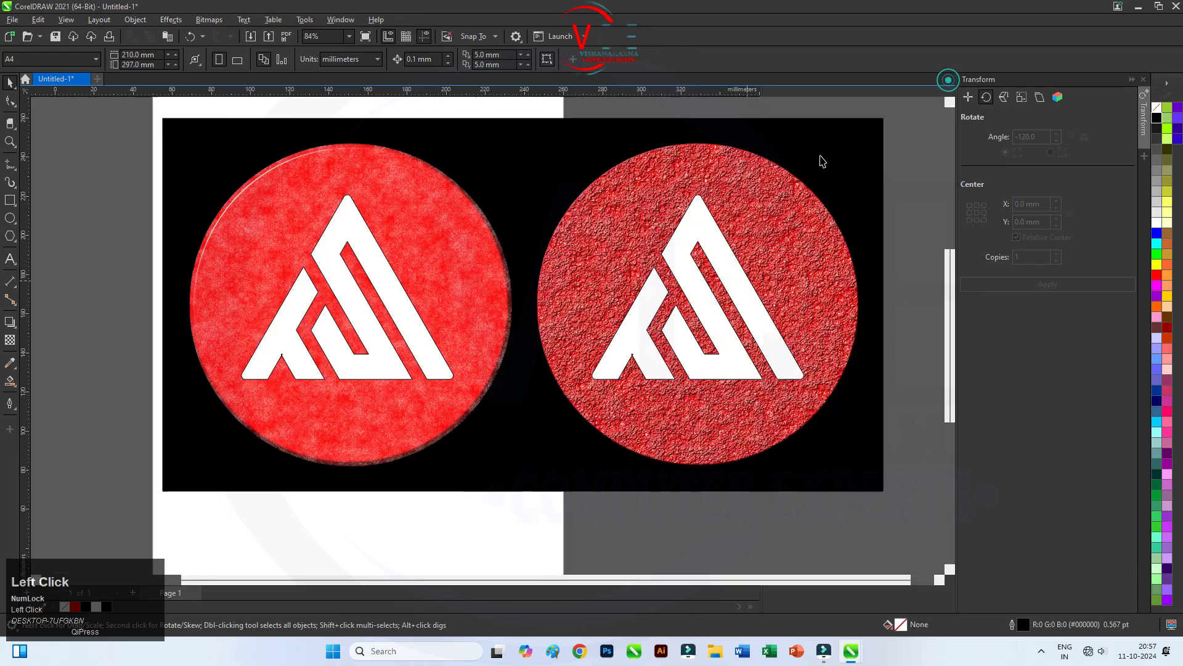